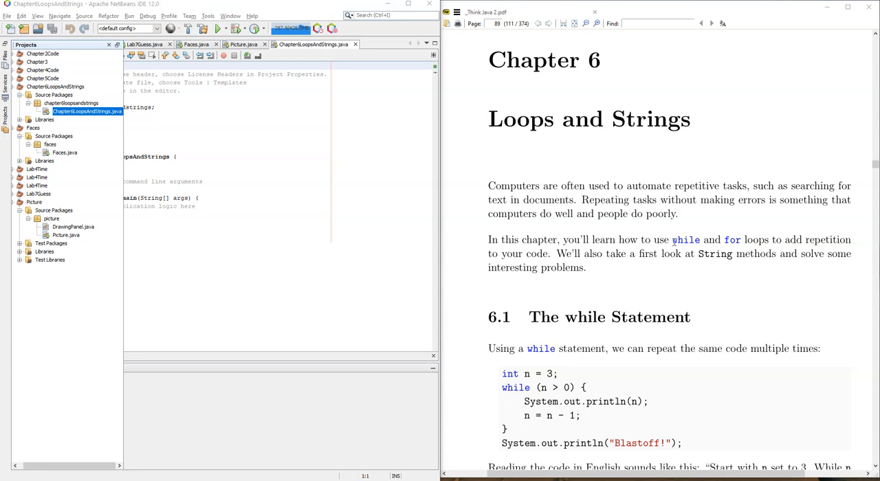
pyautogui.scroll(-3, 726, 244)
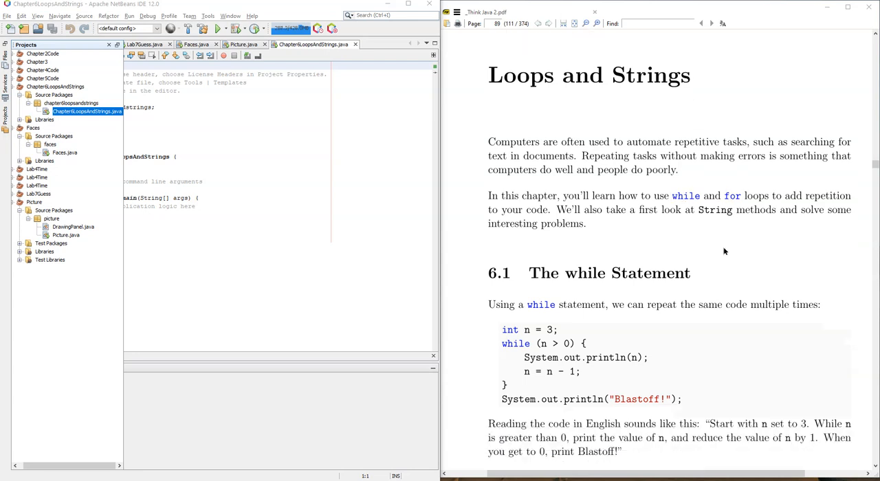
pyautogui.scroll(-3, 726, 248)
pyautogui.scroll(-2, 723, 246)
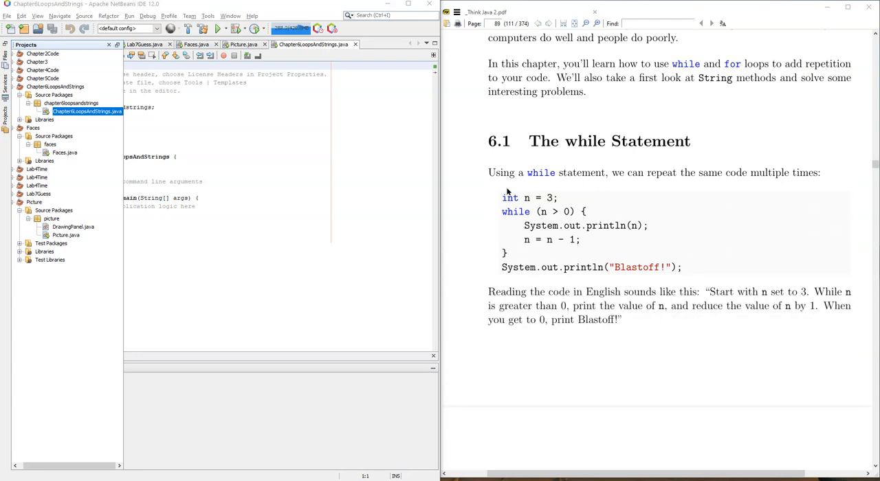
# Step: Select the book's section 6.1 Blastoff while-loop example for copying
pyautogui.moveTo(500, 198); pyautogui.dragTo(689, 260)
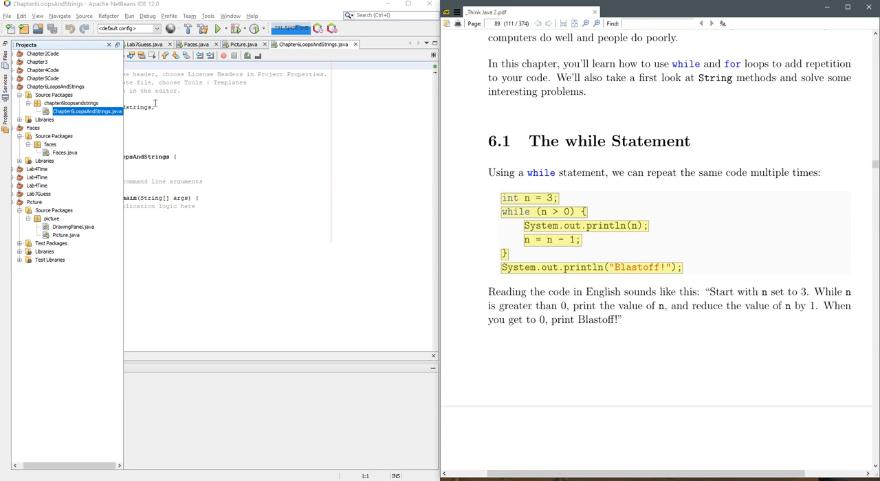
# Step: Paste the countdown while loop over main's TODO comment, reformat the file and run it
pyautogui.click(108, 45)
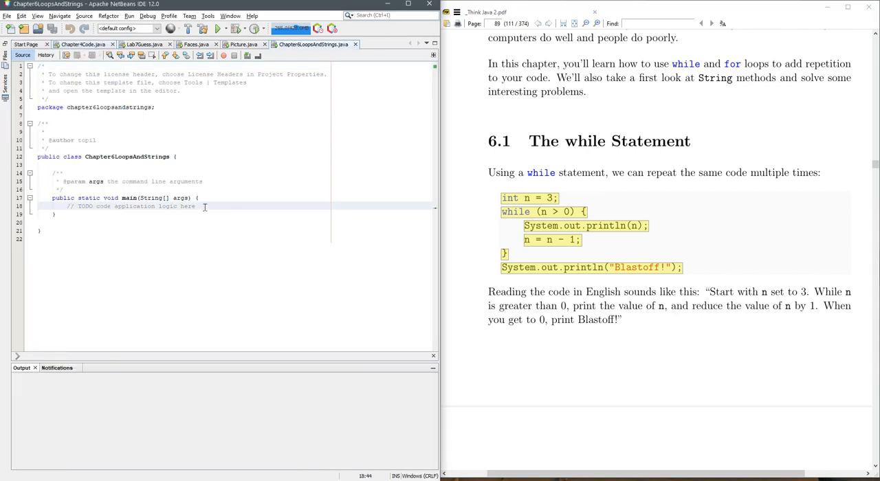
pyautogui.moveTo(197, 206); pyautogui.dragTo(69, 206)
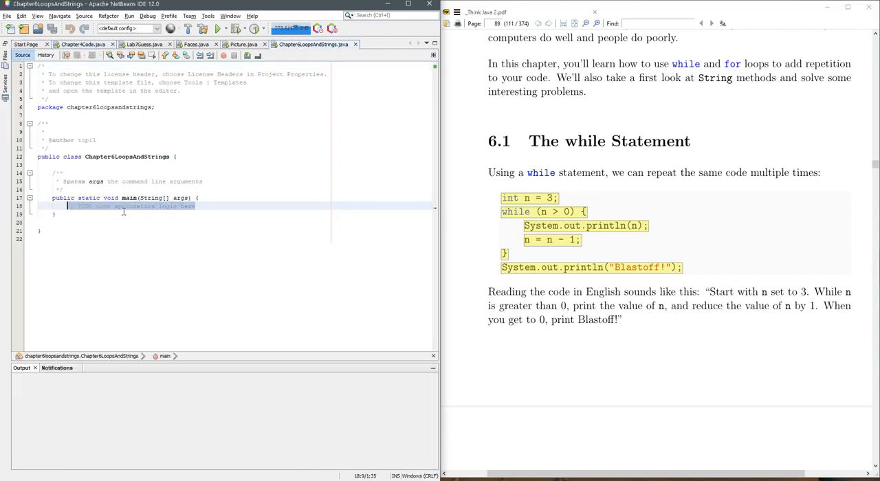
pyautogui.write('int n = 3; while (n > 0) { System.out.println(n); n = n - 1; } System.out.println(" Blastoff!" );')
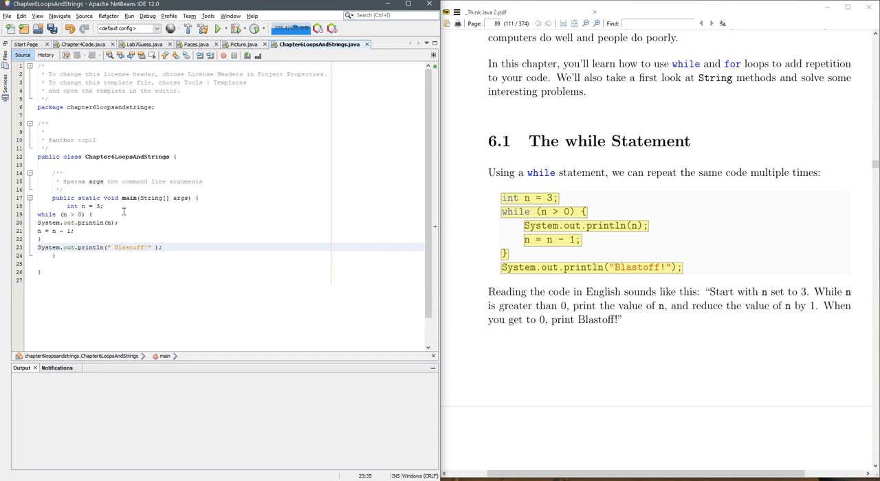
pyautogui.hotkey('ctrl', 'a')
pyautogui.hotkey('alt', 'shift', 'f')
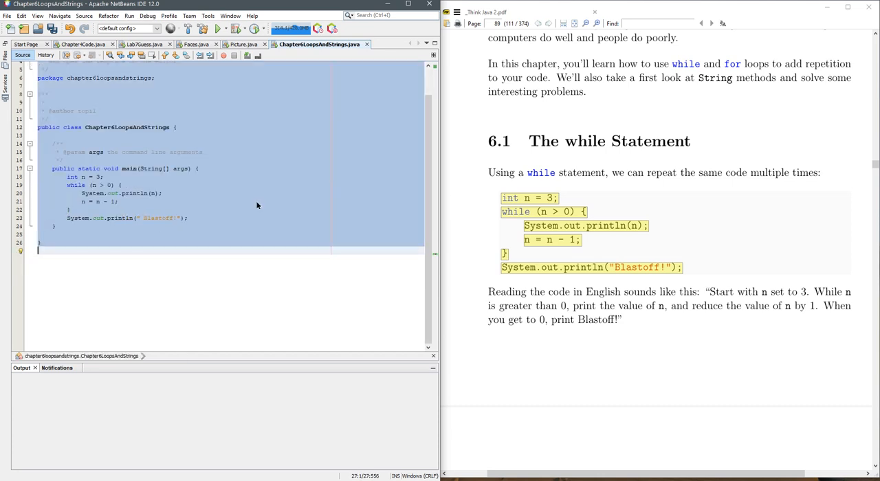
pyautogui.click(257, 205)
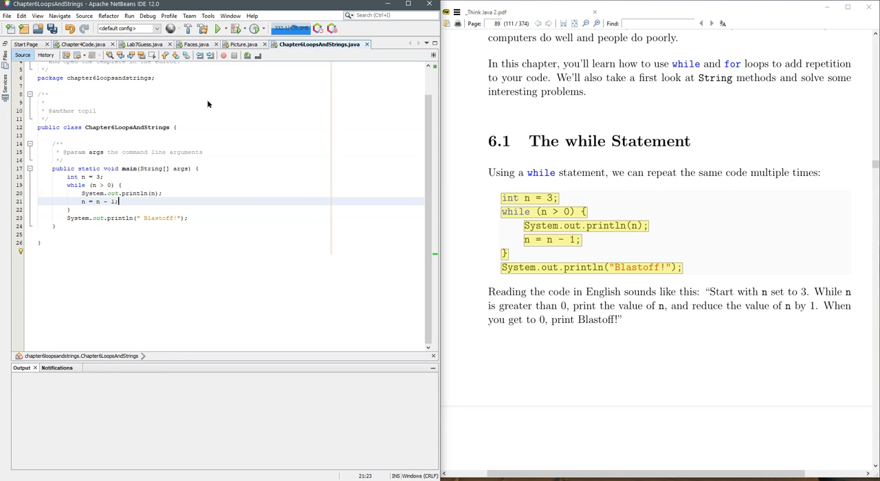
pyautogui.press('F6')
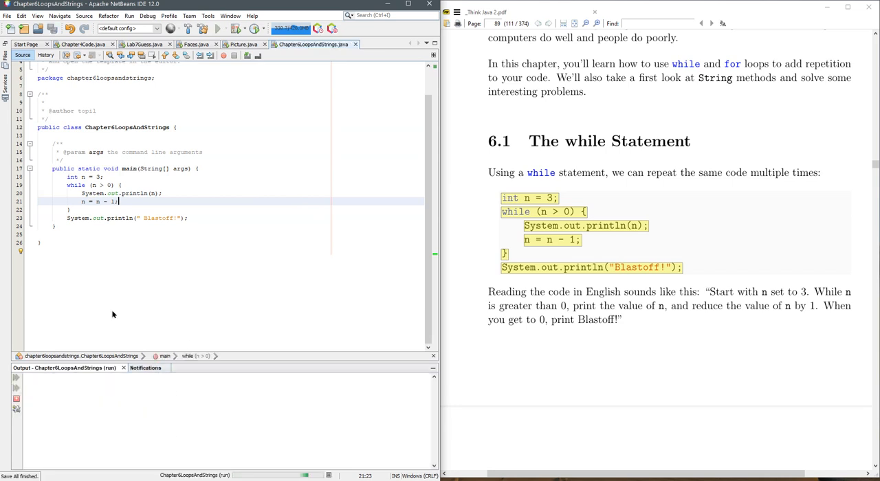
pyautogui.scroll(1, 73, 207)
pyautogui.scroll(1, 74, 206)
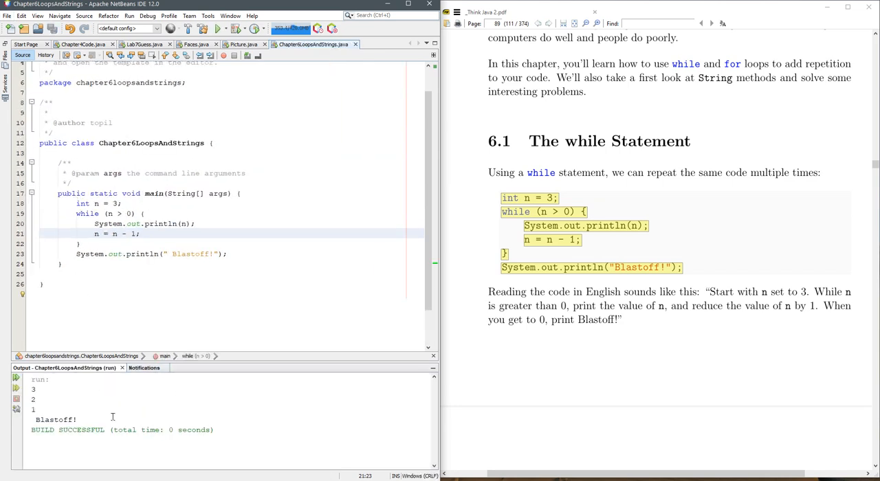
pyautogui.scroll(1, 82, 403)
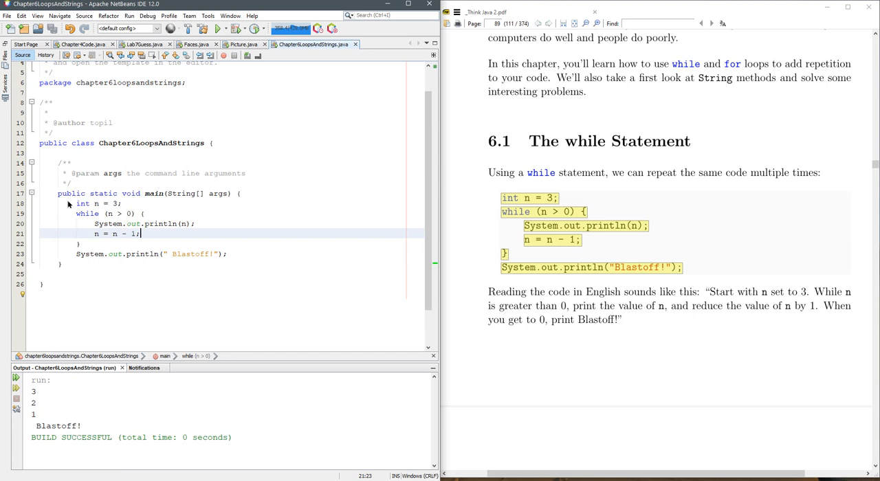
# Step: Highlight int n = 3, the while keyword and the condition (n > 0) while explaining the 3, 2, 1, Blastoff! run
pyautogui.moveTo(75, 204); pyautogui.dragTo(122, 205)
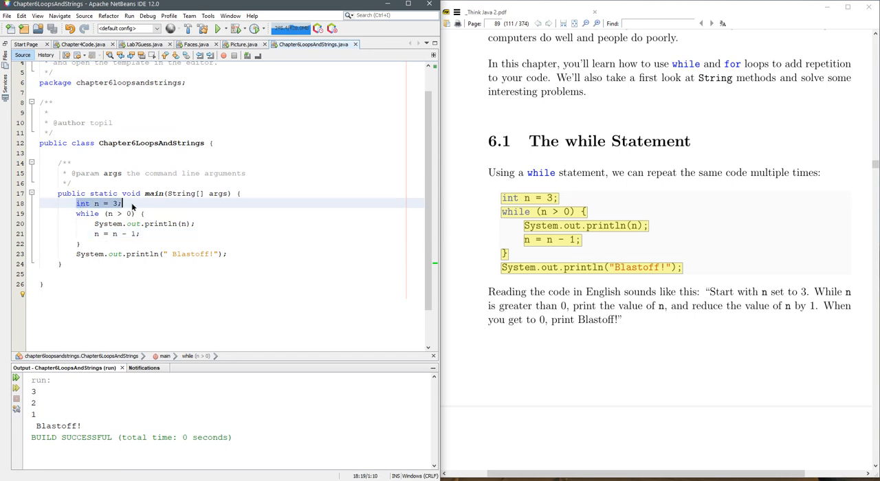
pyautogui.click(104, 214)
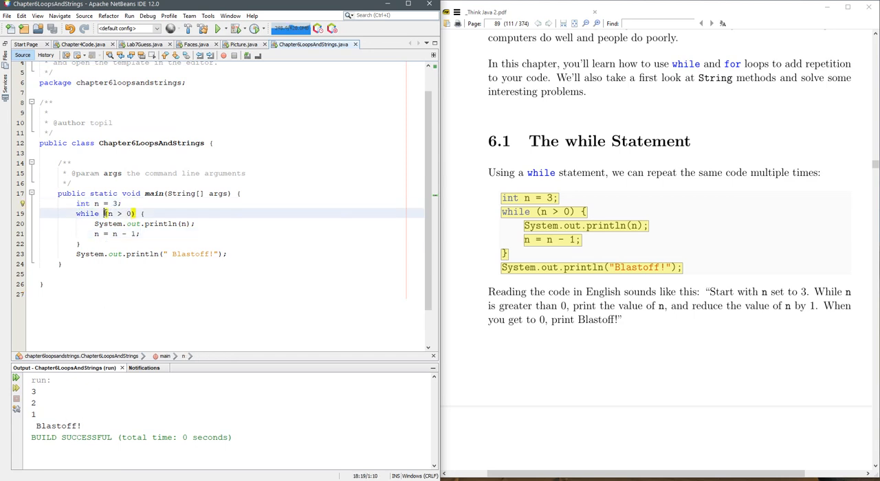
pyautogui.moveTo(104, 214); pyautogui.dragTo(136, 214)
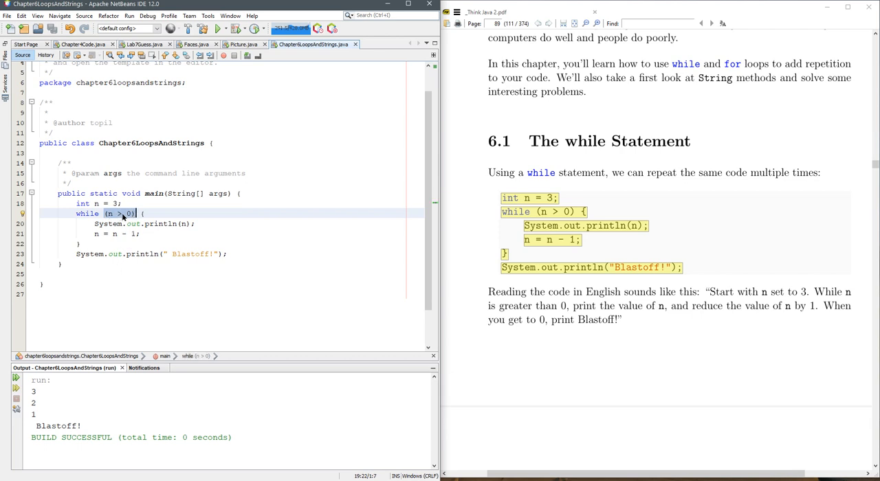
pyautogui.doubleClick(88, 214)
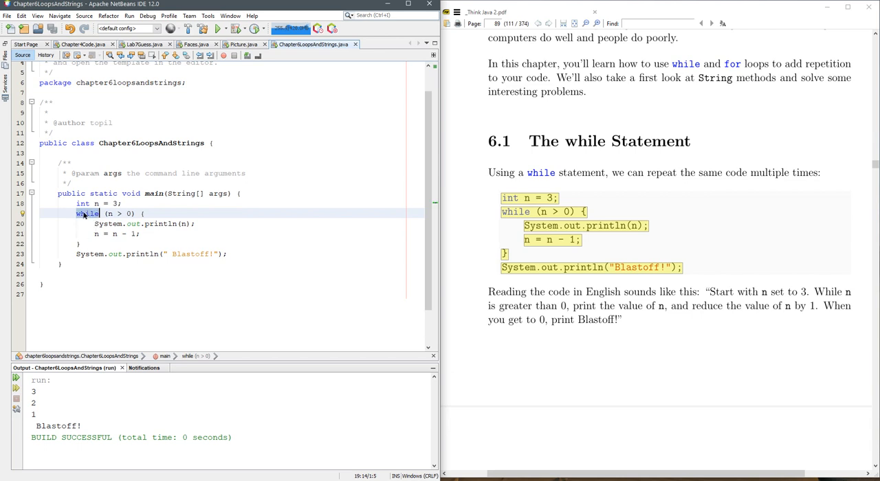
pyautogui.moveTo(103, 214); pyautogui.dragTo(137, 214)
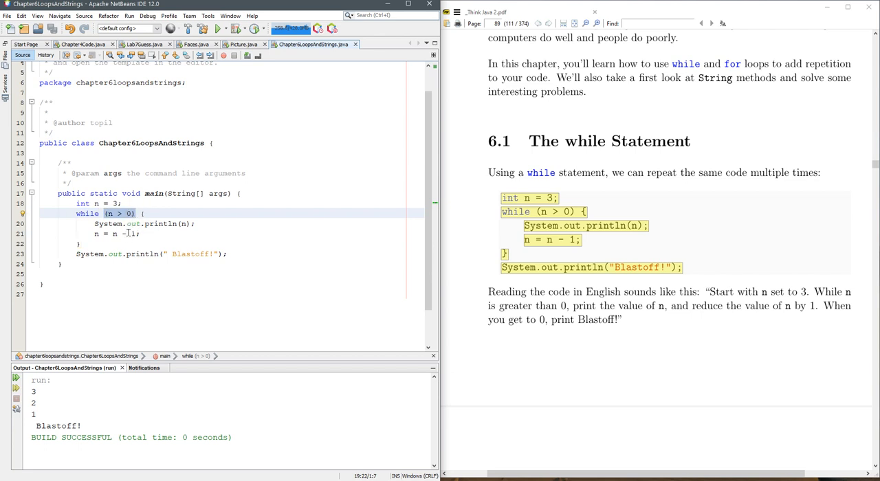
pyautogui.moveTo(95, 203); pyautogui.dragTo(121, 204)
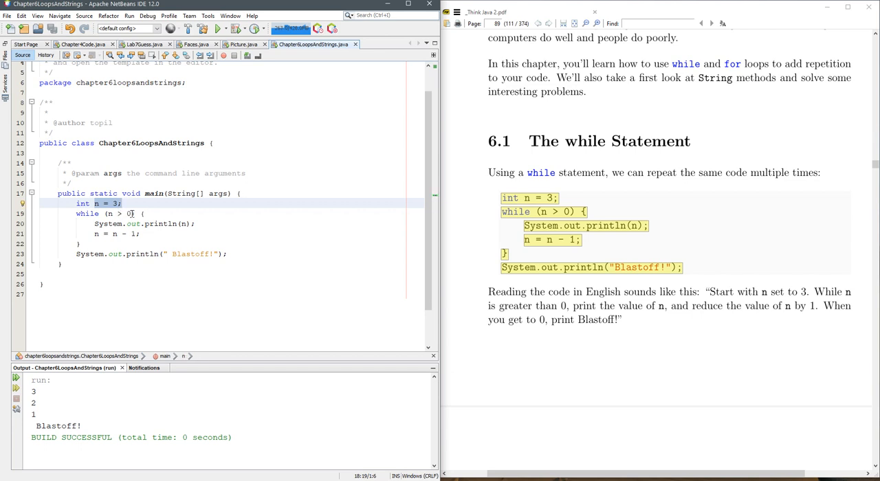
pyautogui.moveTo(105, 213); pyautogui.dragTo(137, 214)
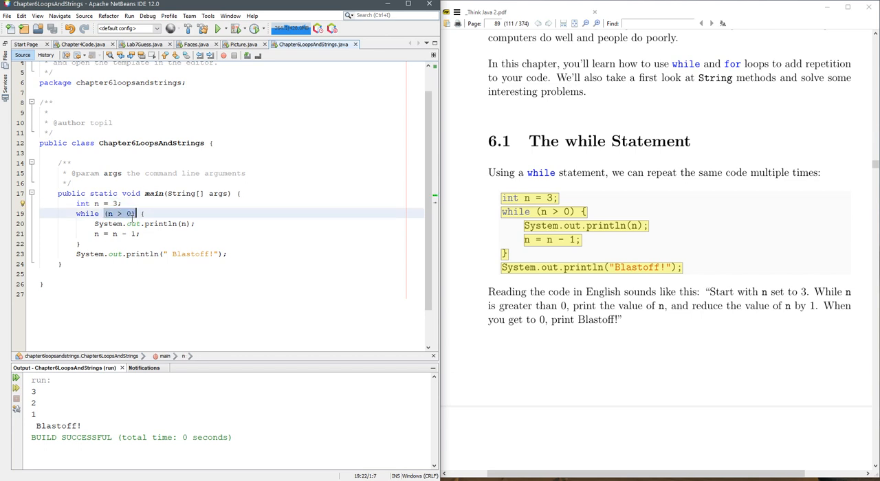
# Step: Change the condition to n >= 0, rerun to count 3 down to 0, then move to the n = n - 1 line
pyautogui.click(122, 215)
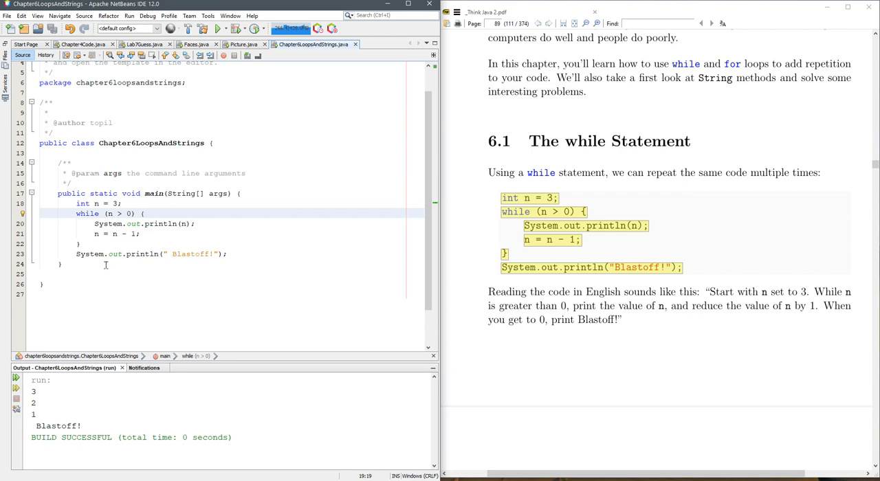
pyautogui.write('=')
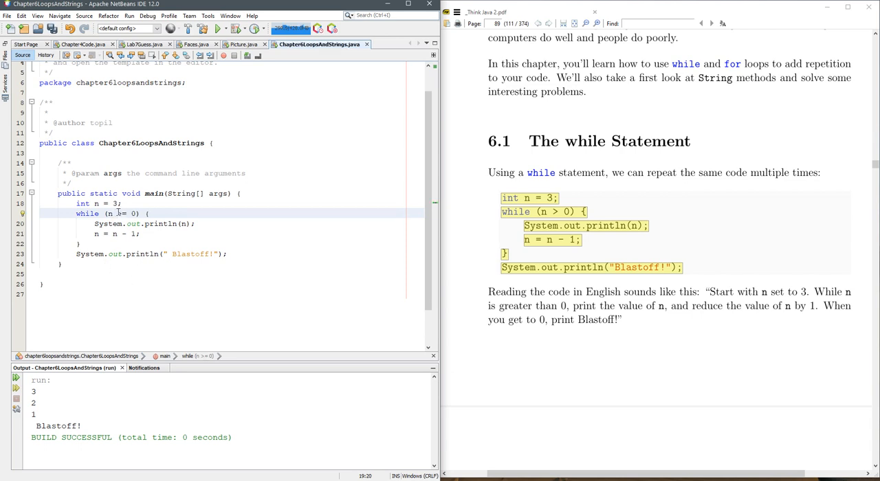
pyautogui.press('F6')
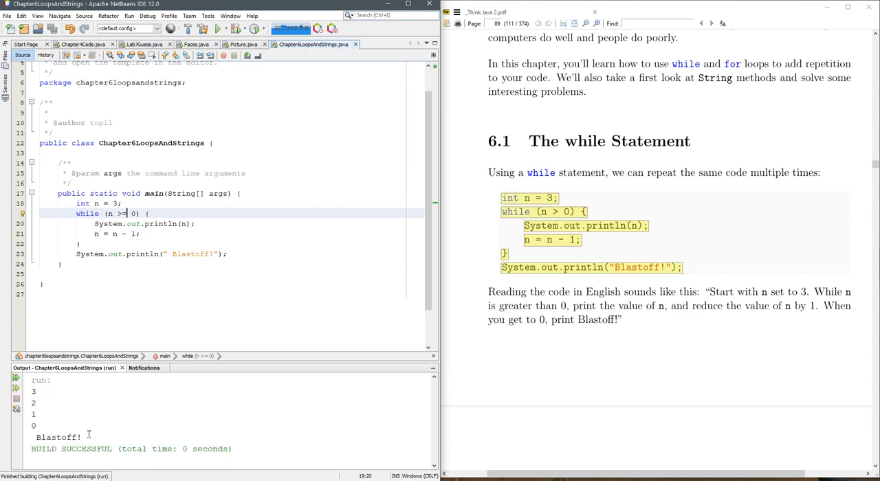
pyautogui.click(641, 261)
pyautogui.scroll(-3, 632, 291)
pyautogui.scroll(-3, 632, 290)
pyautogui.scroll(-3, 624, 292)
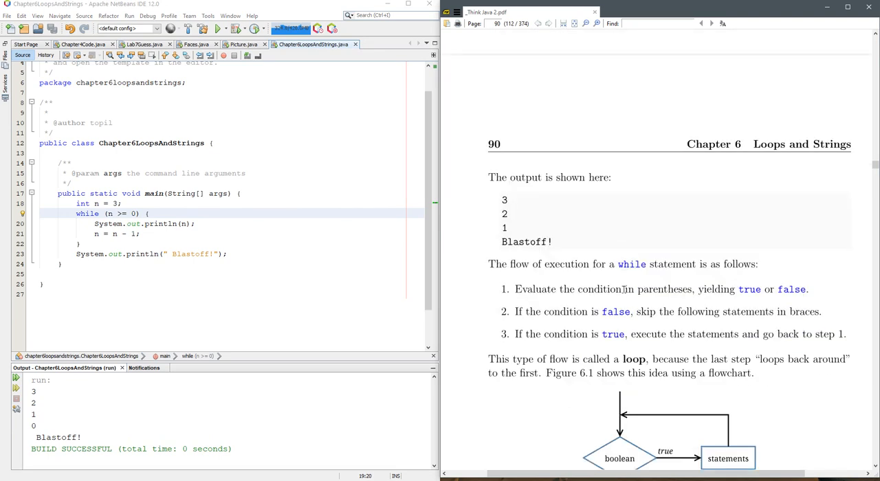
pyautogui.scroll(-3, 625, 291)
pyautogui.scroll(-3, 625, 291)
pyautogui.scroll(-3, 625, 291)
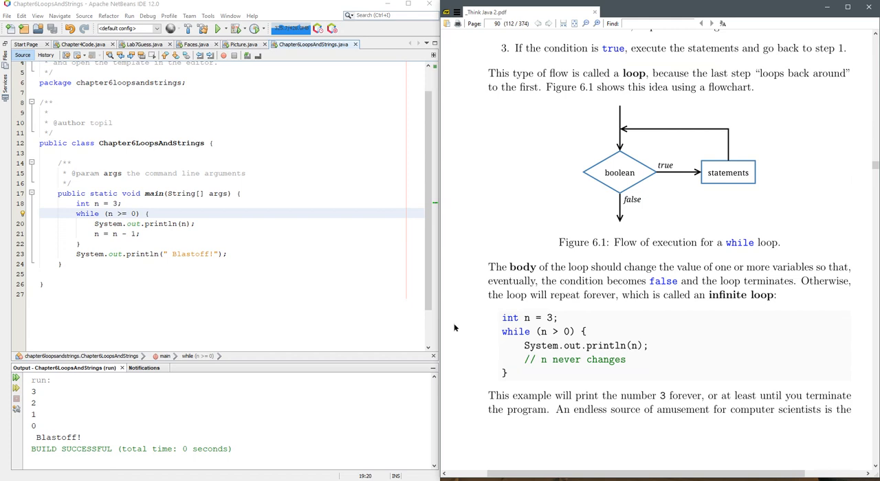
pyautogui.click(161, 234)
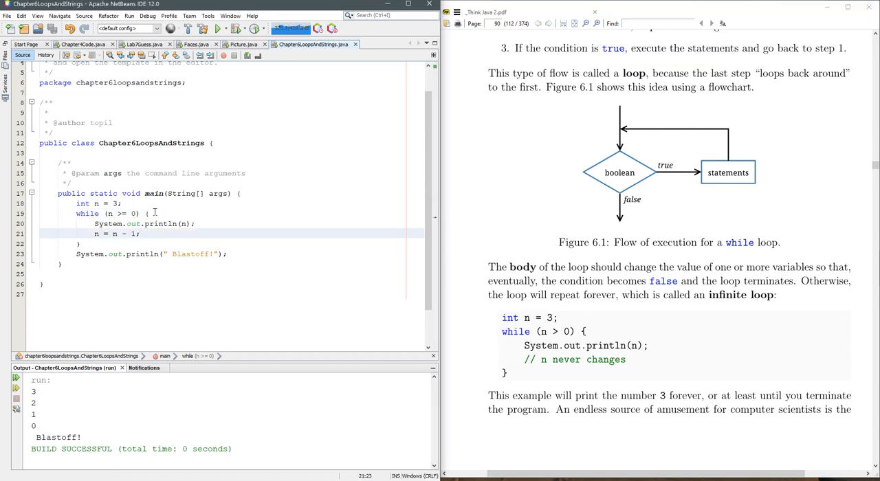
# Step: Comment out n = n - 1, run the endless stream of 3s and cancel the running task
pyautogui.hotkey('ctrl', '/')
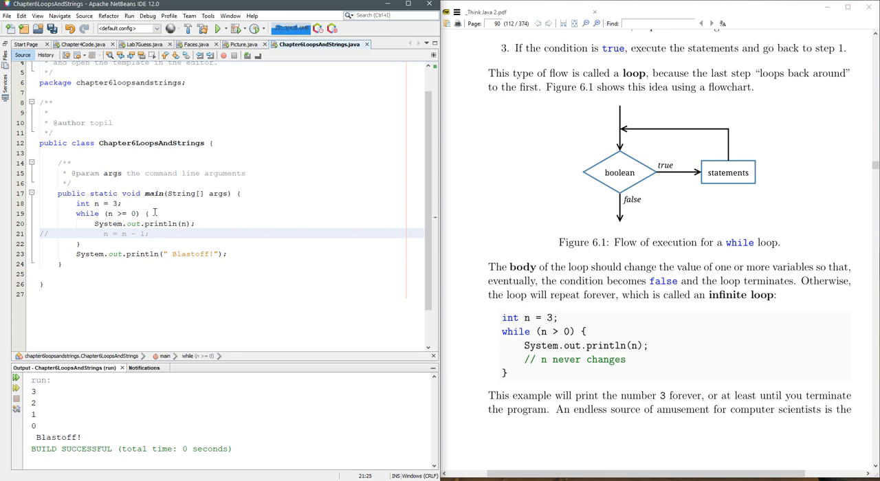
pyautogui.press('F6')
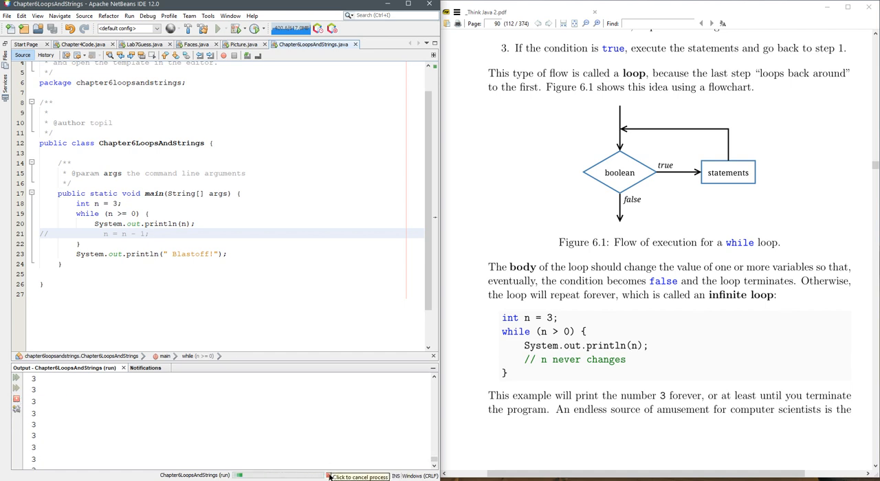
pyautogui.click(329, 476)
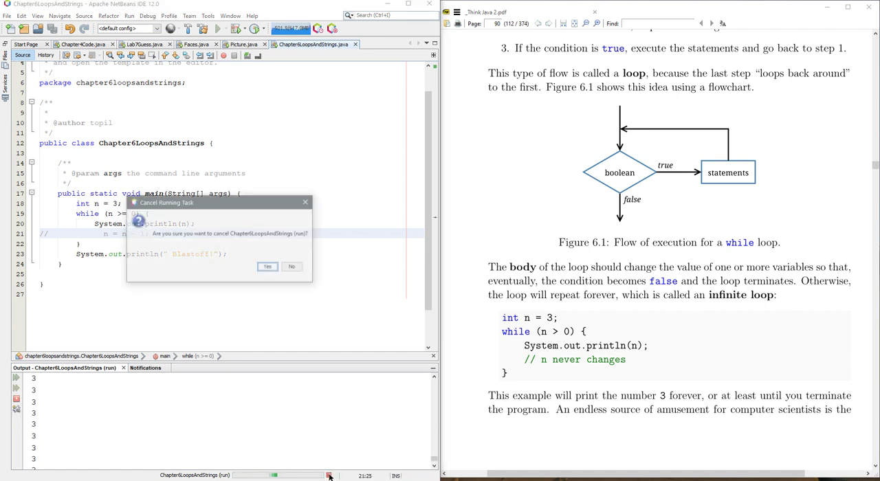
pyautogui.click(269, 267)
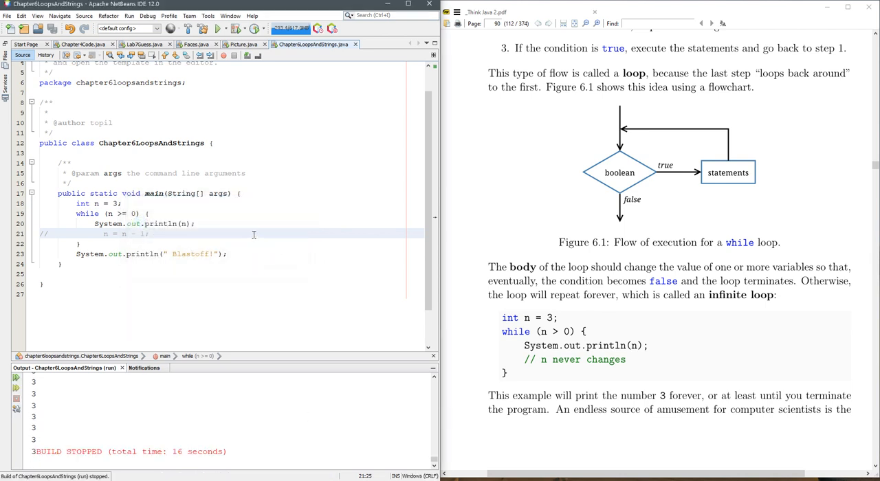
# Step: Uncomment the update and make it n = n + 1, then run the counting-up loop
pyautogui.hotkey('ctrl', '/')
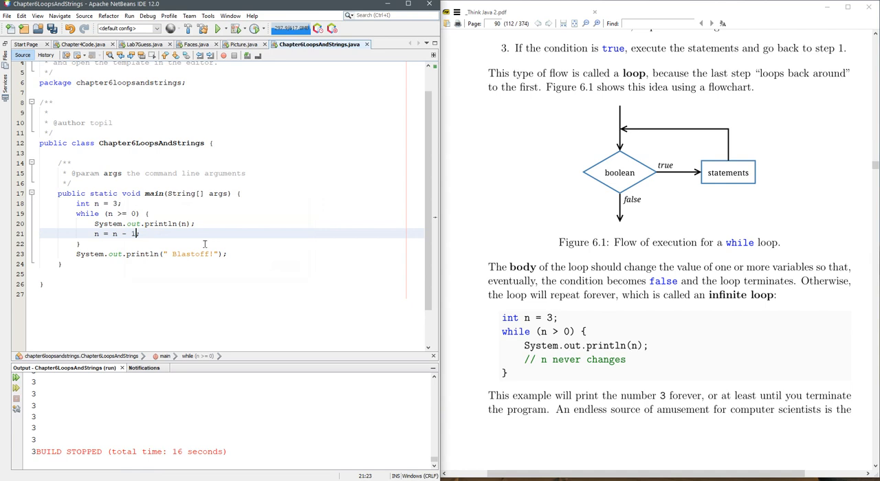
pyautogui.press('BackSpace')
pyautogui.write('+')
pyautogui.click(218, 29)
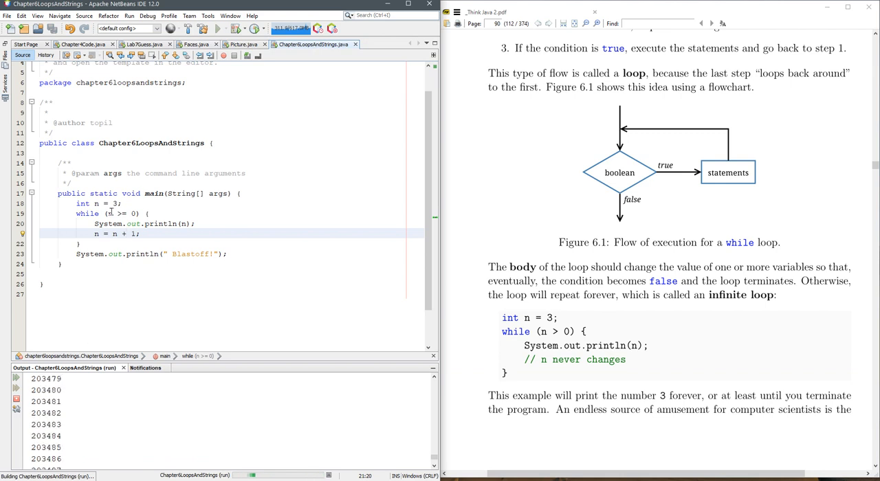
pyautogui.moveTo(104, 213); pyautogui.dragTo(141, 213)
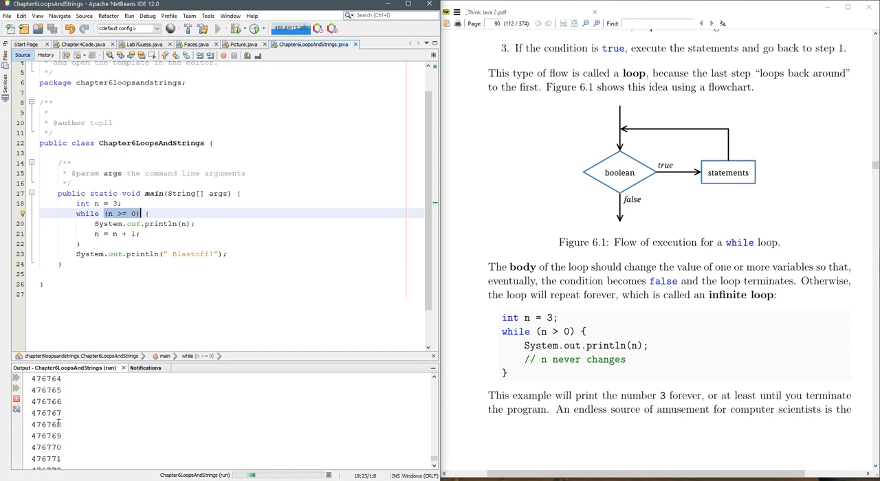
# Step: Stop the endlessly increasing run and point out the BUILD STOPPED message
pyautogui.click(329, 475)
pyautogui.click(268, 267)
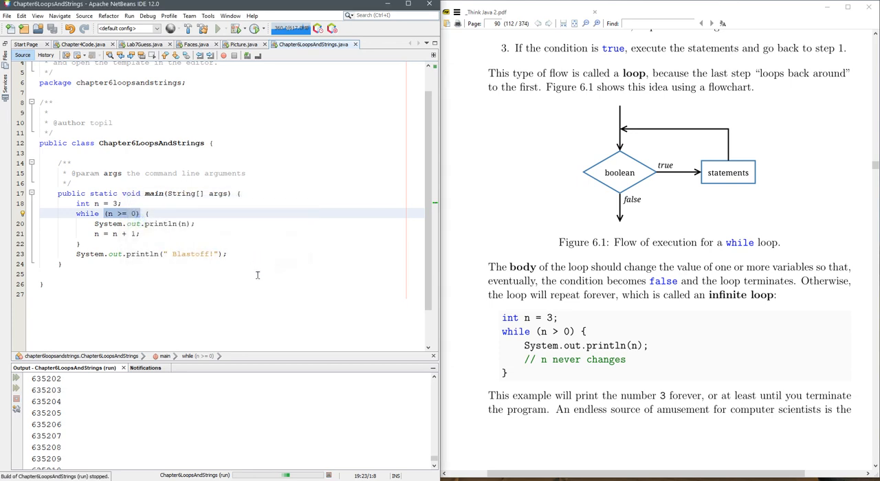
pyautogui.click(244, 232)
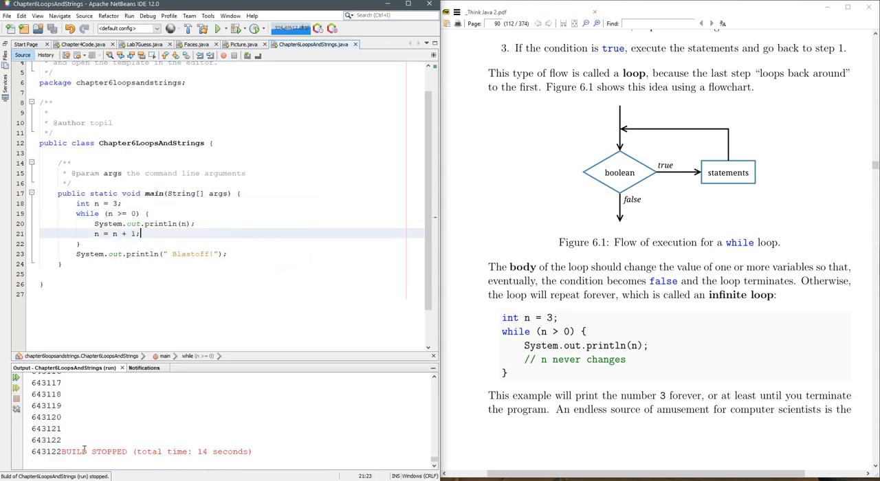
pyautogui.moveTo(63, 452); pyautogui.dragTo(253, 452)
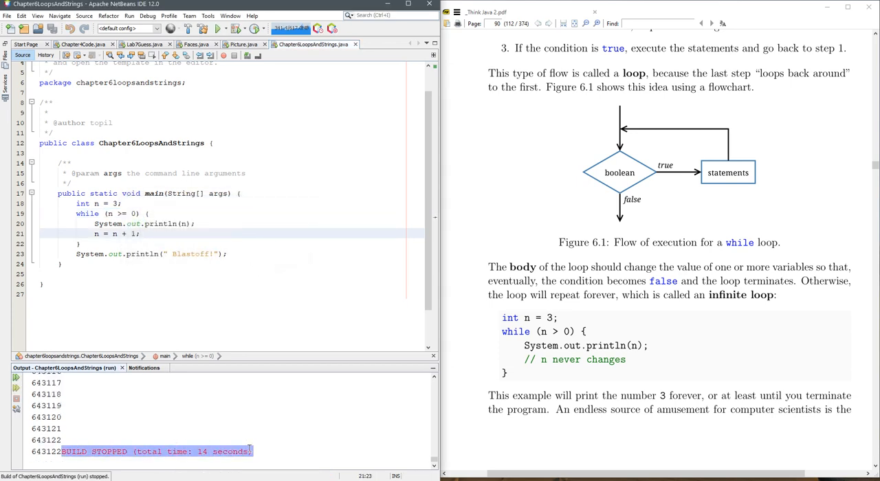
pyautogui.click(259, 233)
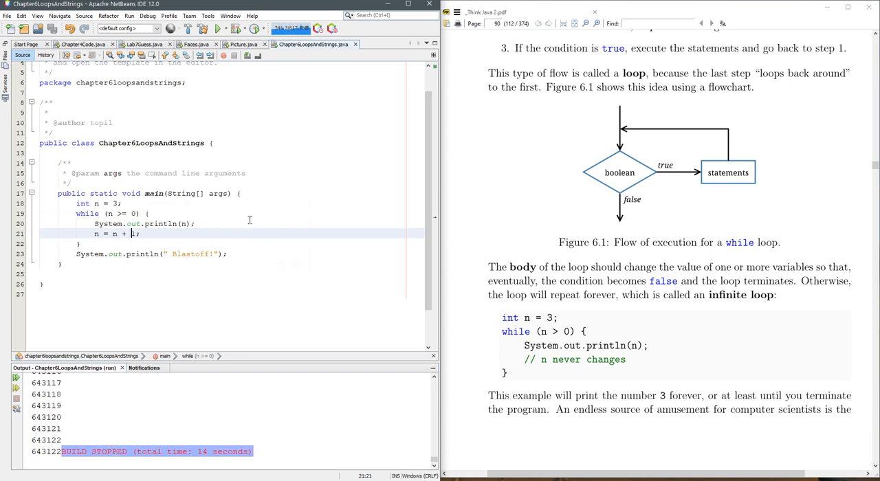
pyautogui.write('-')
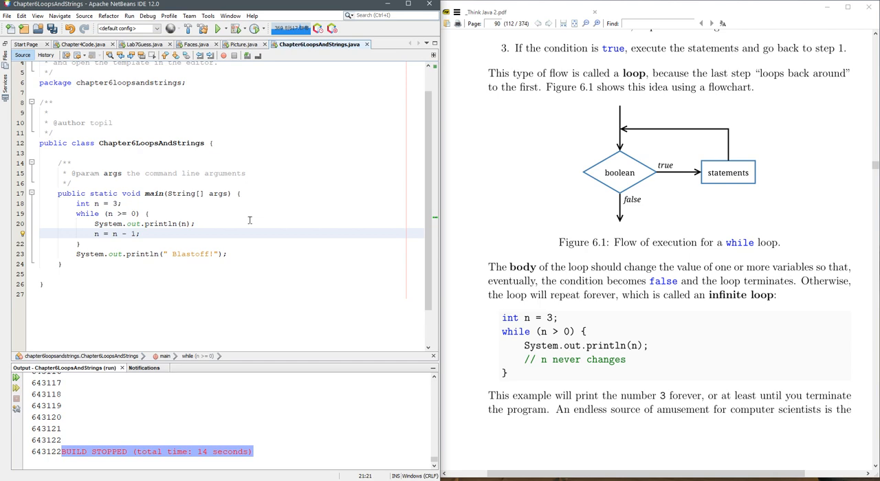
# Step: Change the loop to while (n <= 100) with update n = n + 10
pyautogui.hotkey('ctrl', 's')
pyautogui.scroll(-2, 624, 229)
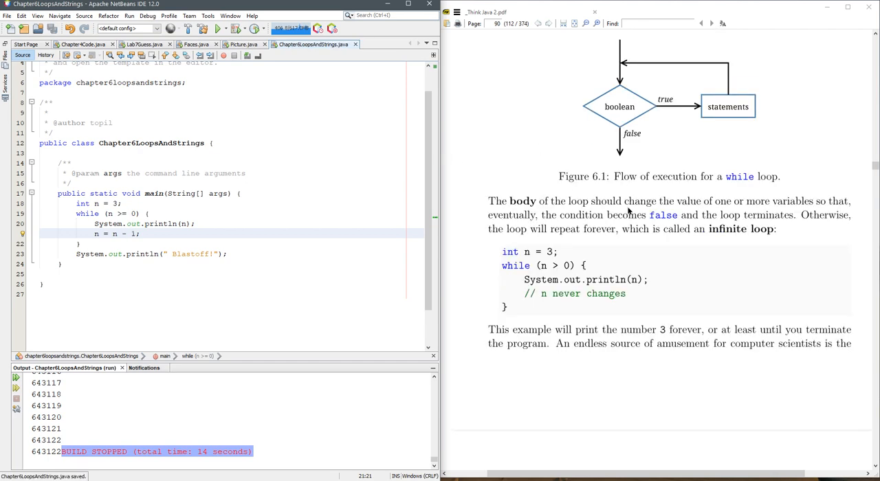
pyautogui.scroll(-5, 628, 211)
pyautogui.scroll(-3, 653, 217)
pyautogui.scroll(-2, 653, 217)
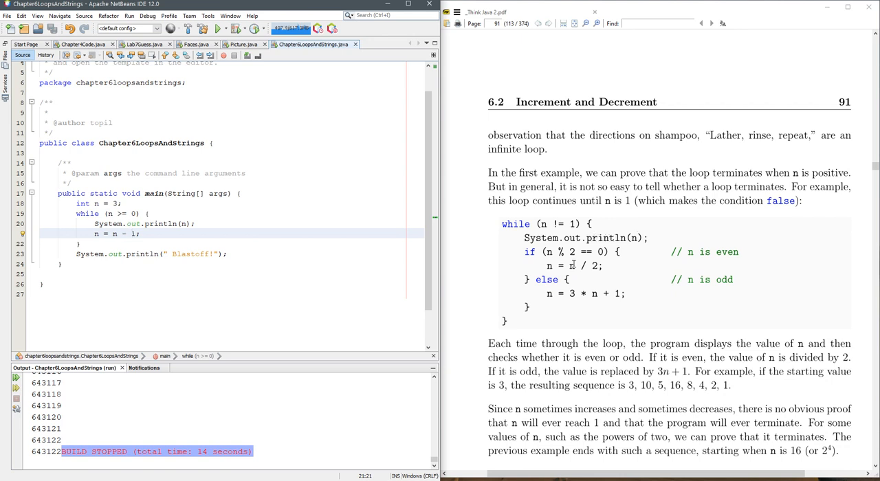
pyautogui.click(117, 214)
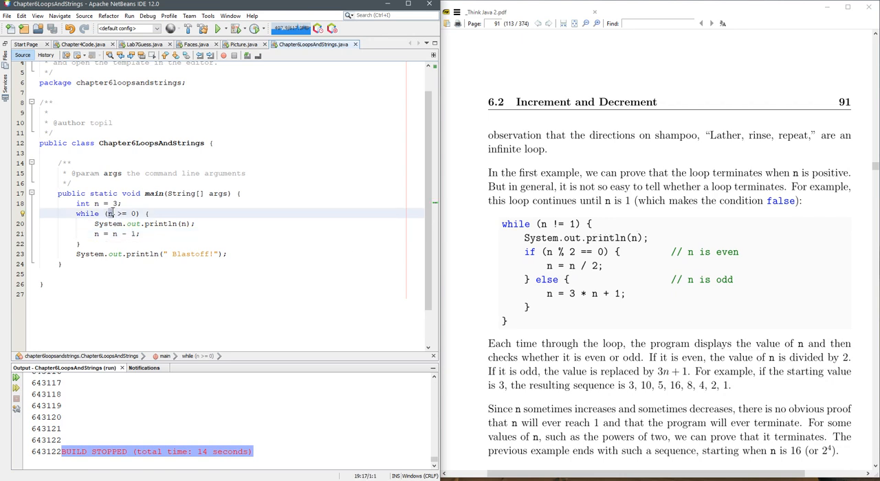
pyautogui.moveTo(99, 235); pyautogui.dragTo(140, 235)
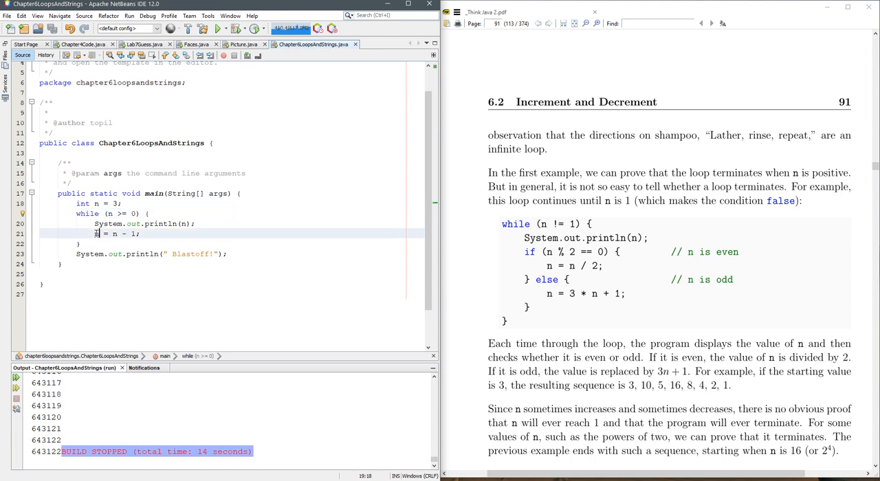
pyautogui.click(141, 234)
pyautogui.moveTo(122, 233); pyautogui.dragTo(131, 233)
pyautogui.write('+')
pyautogui.press('Up')
pyautogui.press('Up')
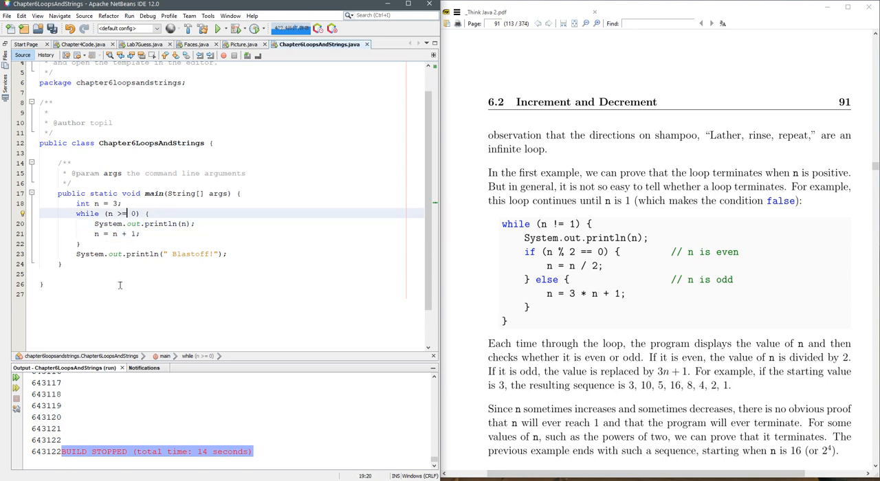
pyautogui.press('BackSpace')
pyautogui.write('<')
pyautogui.press('Right')
pyautogui.press('Right')
pyautogui.write('10')
pyautogui.press('Right')
pyautogui.press('Down')
pyautogui.press('Down')
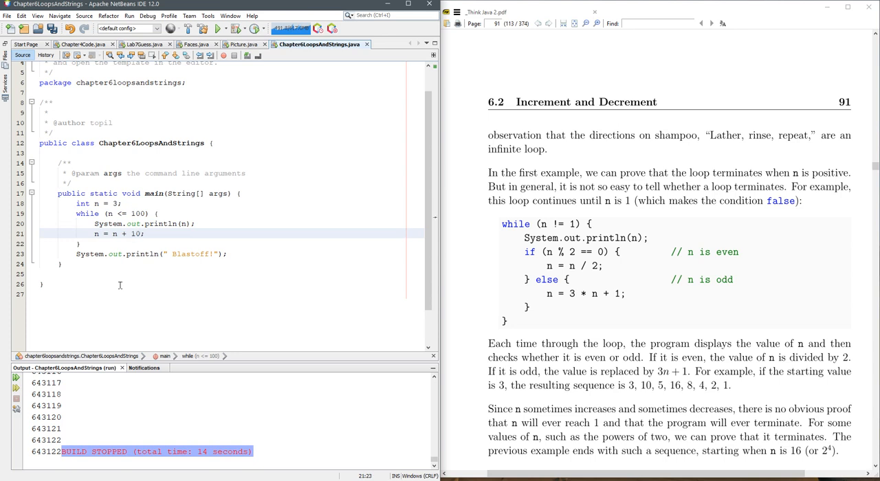
# Step: Start n at 0 and run the loop through 100 to Blastoff!
pyautogui.press('Up')
pyautogui.press('Up')
pyautogui.press('Up')
pyautogui.press('Left')
pyautogui.press('BackSpace')
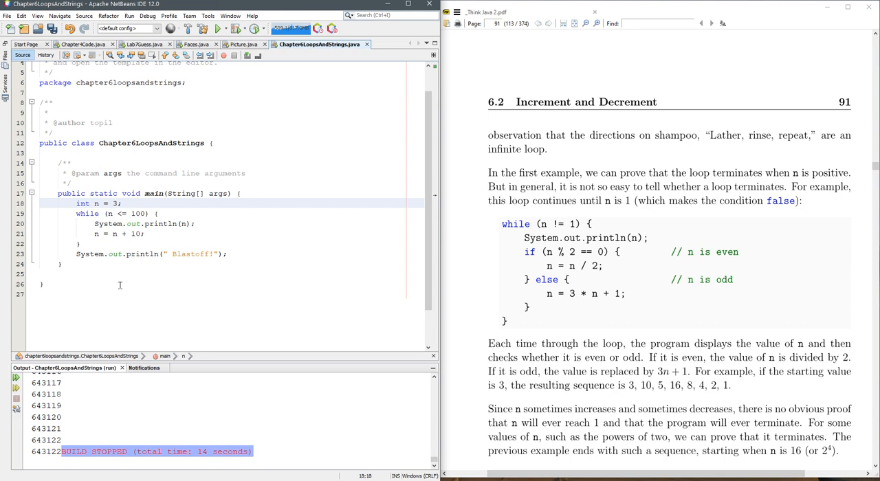
pyautogui.write('0')
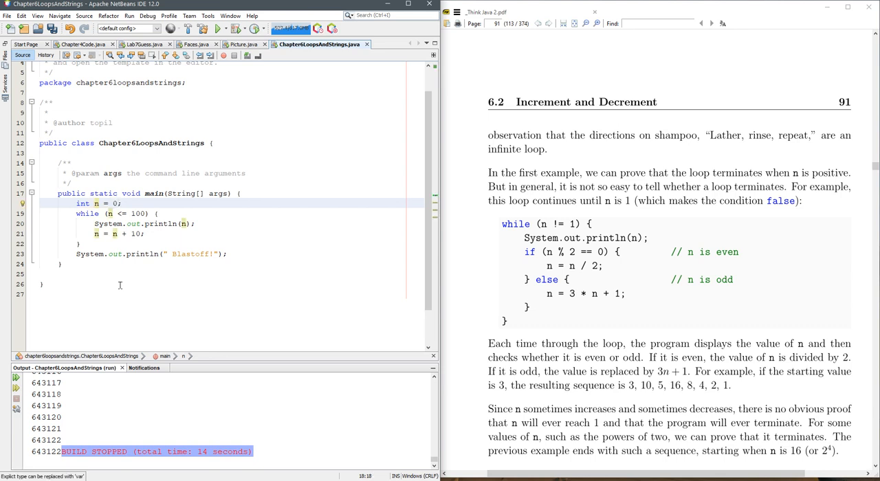
pyautogui.press('F6')
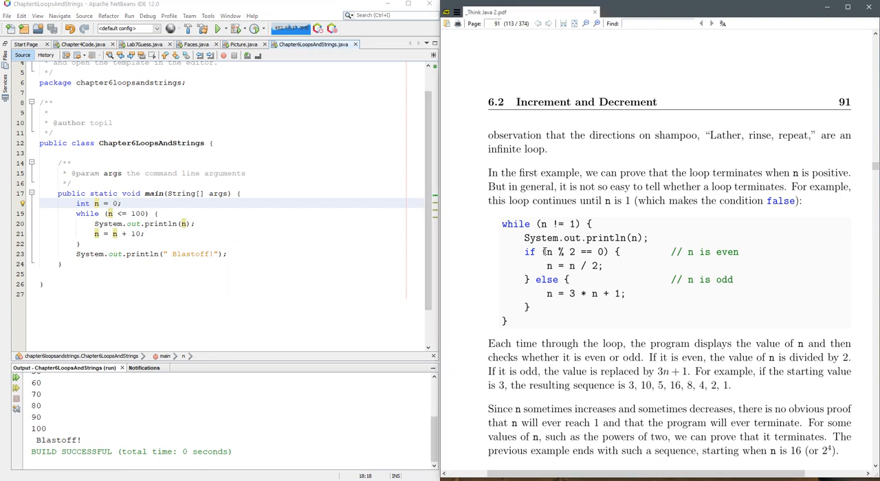
# Step: Copy the book's Collatz while (n != 1) loop and select the old countdown code to replace
pyautogui.moveTo(543, 252); pyautogui.dragTo(577, 252)
pyautogui.moveTo(548, 266); pyautogui.dragTo(602, 266)
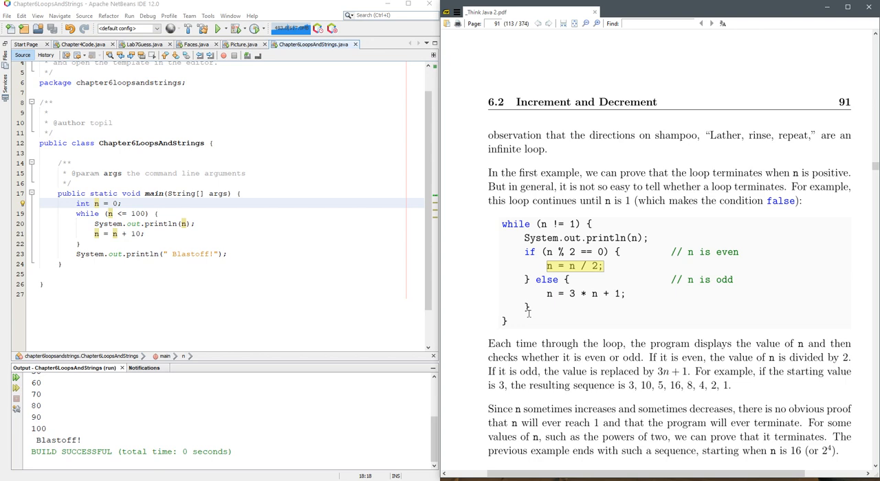
pyautogui.scroll(-2, 523, 309)
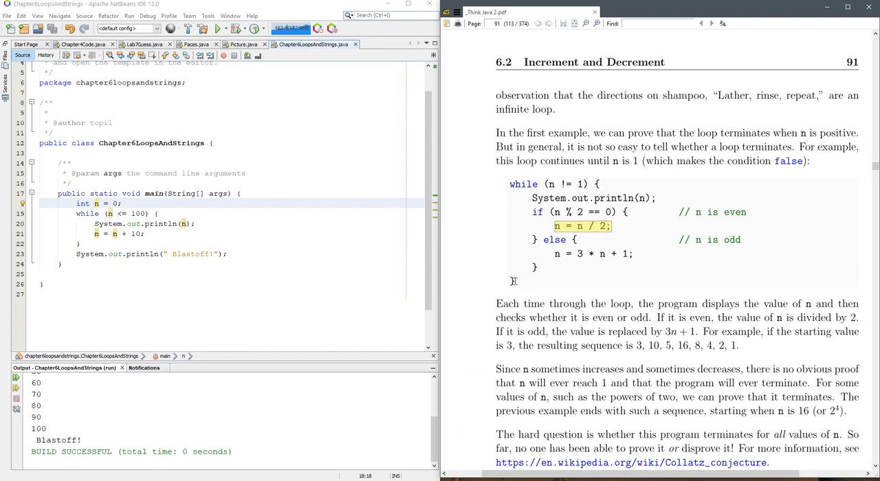
pyautogui.moveTo(513, 281); pyautogui.dragTo(503, 199)
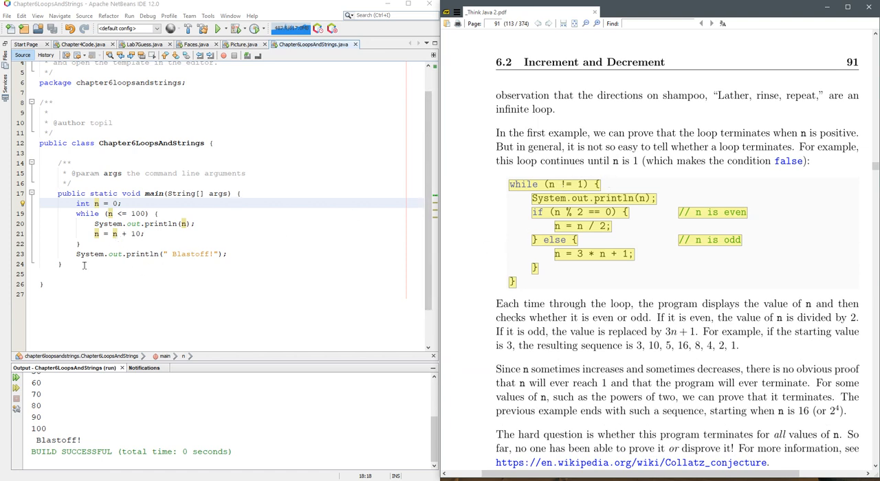
pyautogui.moveTo(230, 253); pyautogui.dragTo(76, 204)
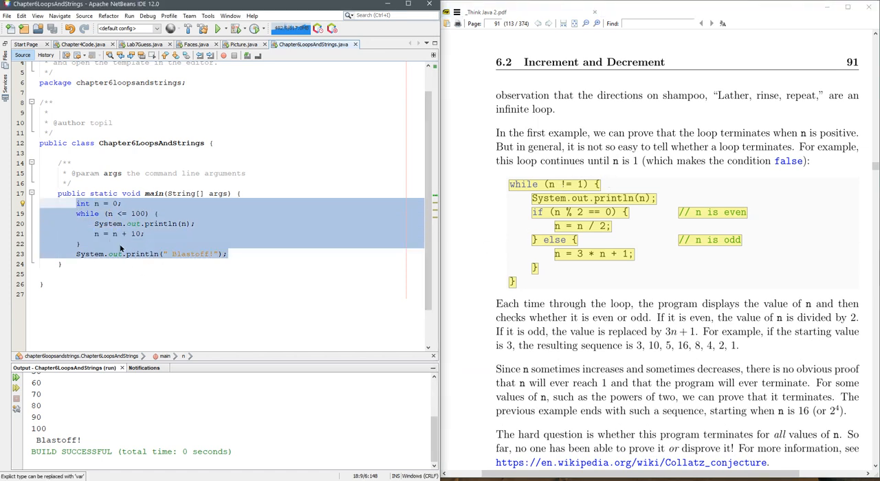
# Step: Paste the Collatz loop into main and reformat its indentation
pyautogui.write('while (n != 1) { System.out.println(n); if (n % 2 == 0) { // n is even n = n / 2; } else { // n is odd n = 3 * n + 1; } }')
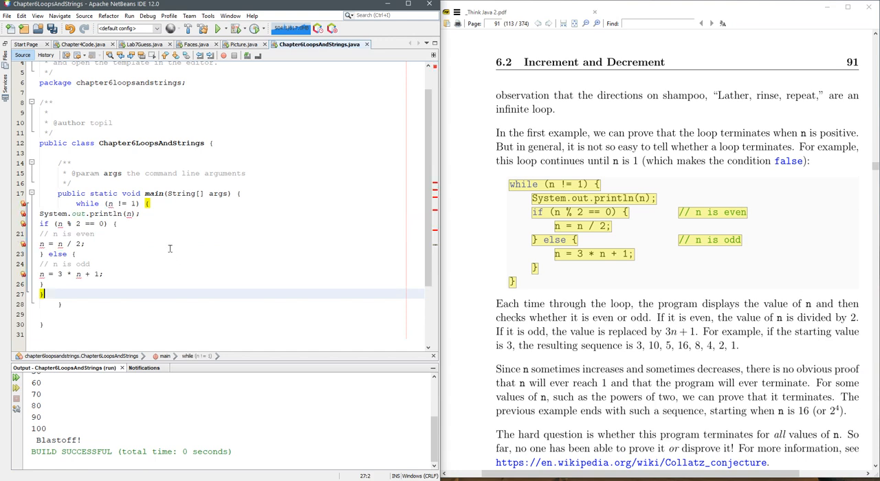
pyautogui.hotkey('alt', 'shift', 'f')
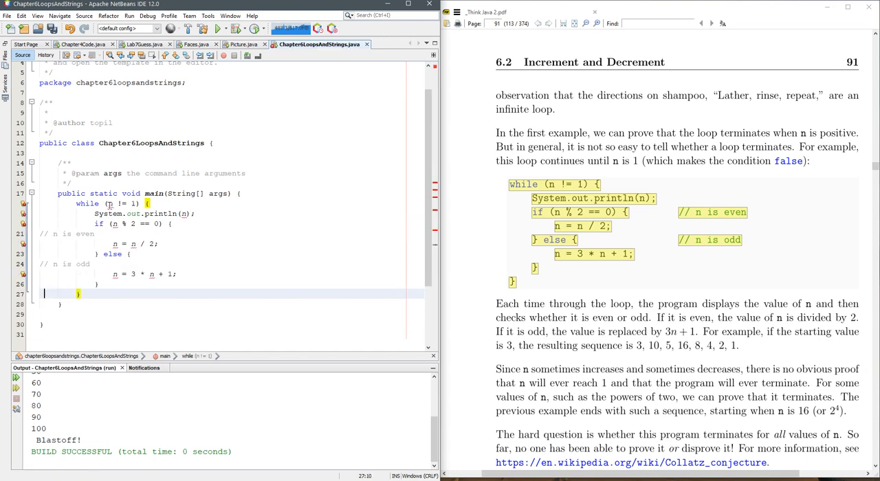
pyautogui.click(109, 204)
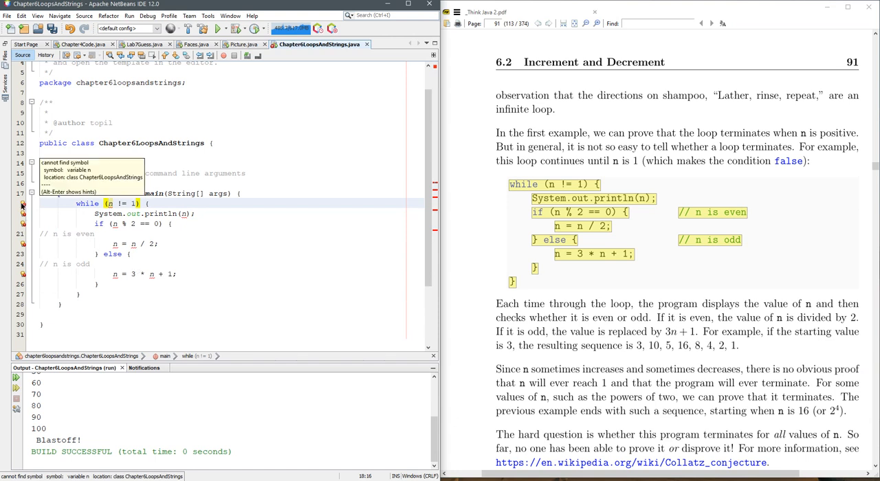
pyautogui.click(245, 193)
pyautogui.press('Return')
pyautogui.write('int')
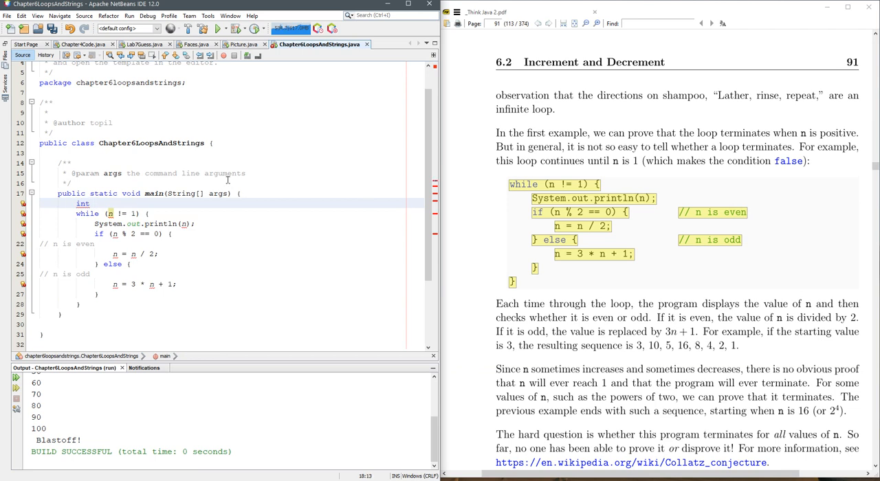
# Step: Declare n as a float starting at 1 and run; nothing prints before BUILD SUCCESSFUL
pyautogui.press('BackSpace')
pyautogui.press('BackSpace')
pyautogui.press('BackSpace')
pyautogui.write('float')
pyautogui.write(' n = ')
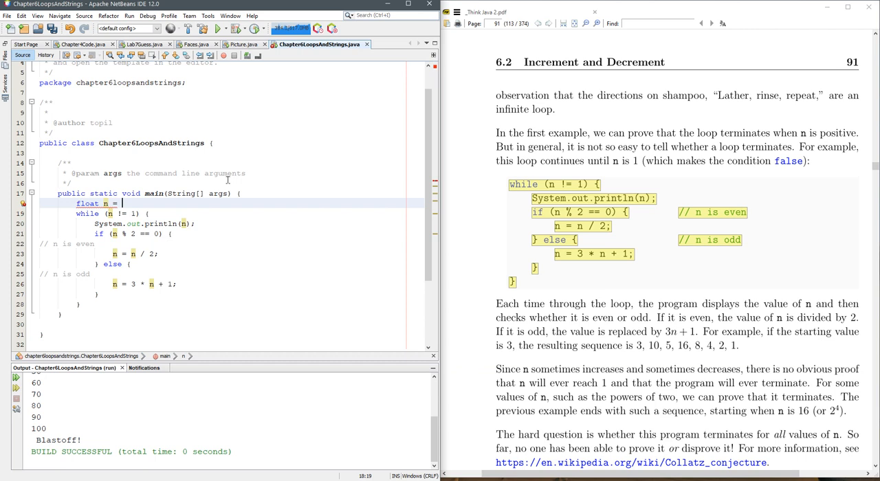
pyautogui.write('1;')
pyautogui.press('Down')
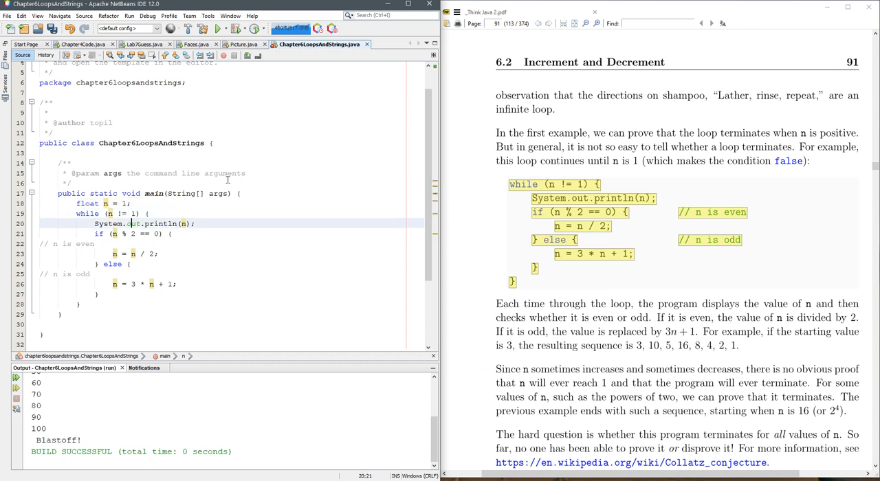
pyautogui.hotkey('shift', 'Left')
pyautogui.hotkey('shift', 'Left')
pyautogui.hotkey('shift', 'Left')
pyautogui.hotkey('shift', 'Left')
pyautogui.hotkey('shift', 'Left')
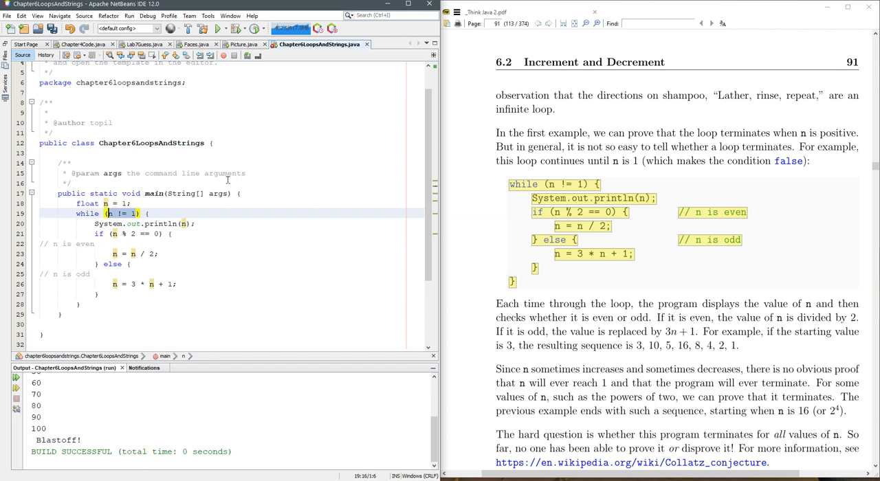
pyautogui.press('F6')
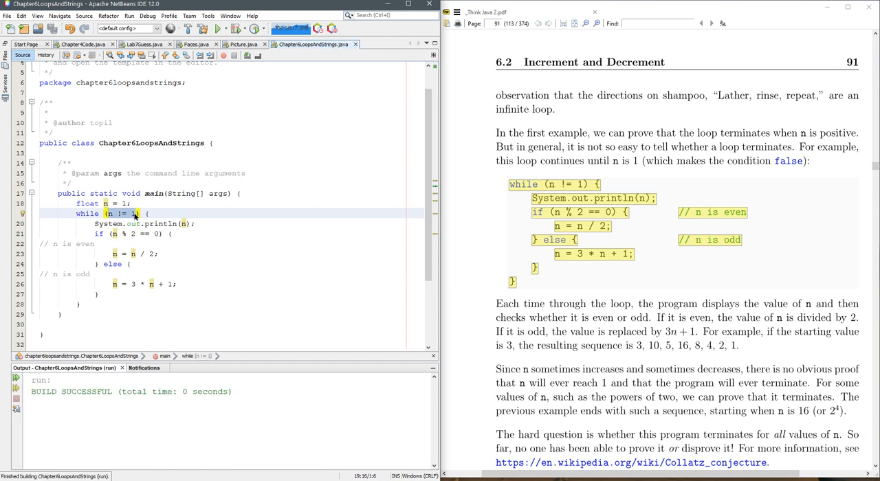
# Step: Start n at 30 and run the Collatz loop, printing 30.0, 15.0, 46.0 onward
pyautogui.click(135, 213)
pyautogui.doubleClick(135, 213)
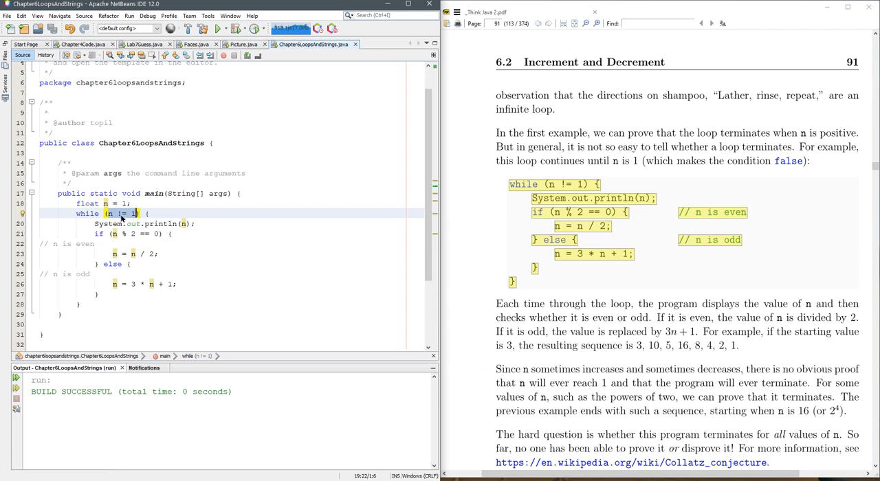
pyautogui.click(127, 203)
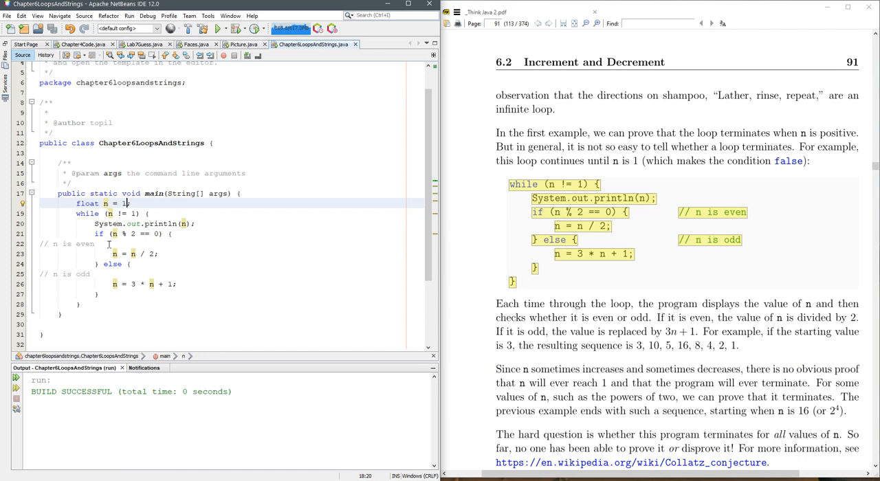
pyautogui.press('Left')
pyautogui.write('0')
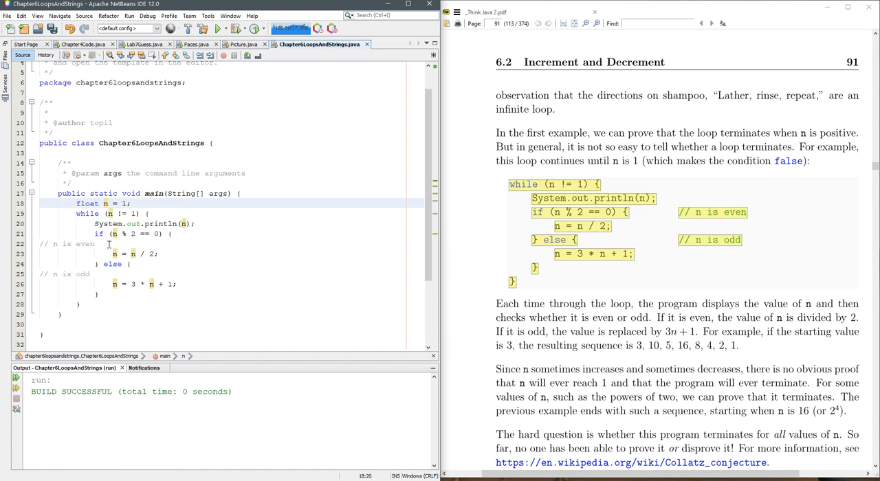
pyautogui.write('00030')
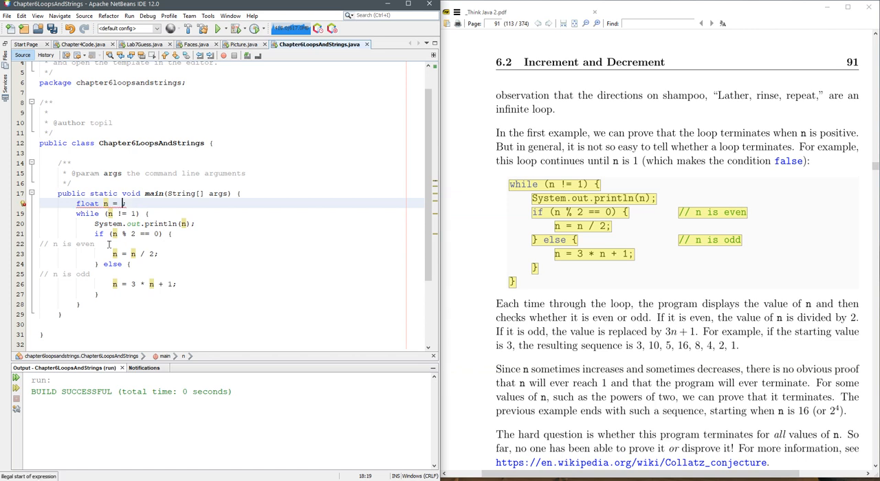
pyautogui.press('F6')
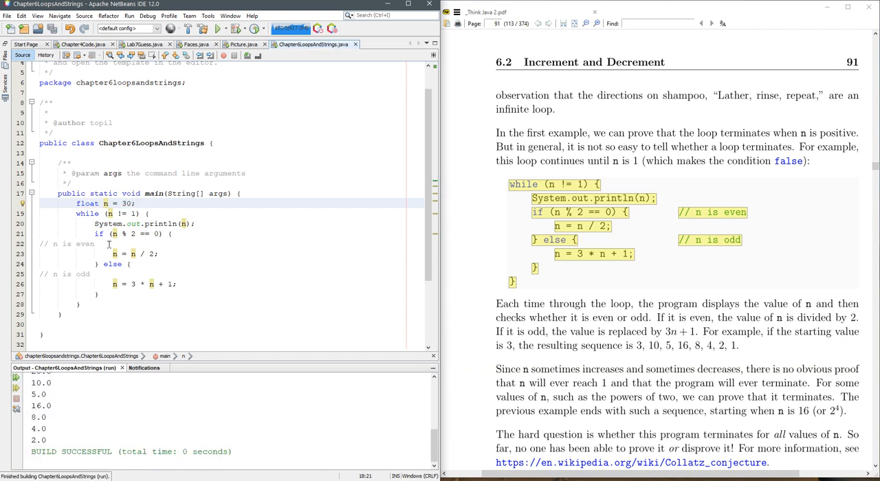
pyautogui.scroll(5, 275, 440)
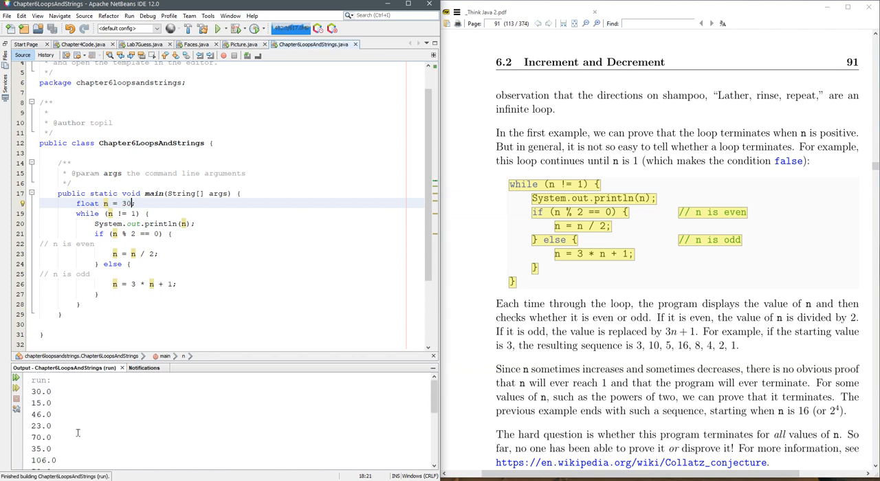
# Step: Highlight the first output values and the even test and n = 3 * n + 1 branches while explaining
pyautogui.moveTo(31, 390); pyautogui.dragTo(51, 448)
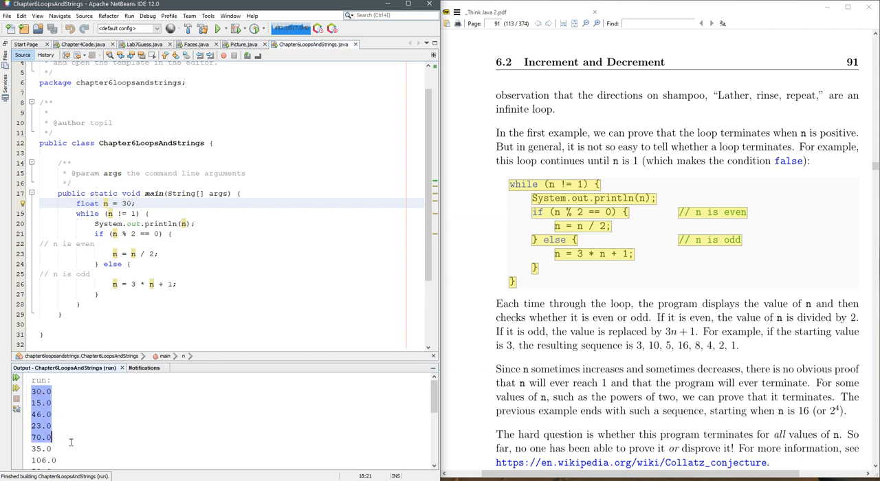
pyautogui.moveTo(109, 233); pyautogui.dragTo(172, 234)
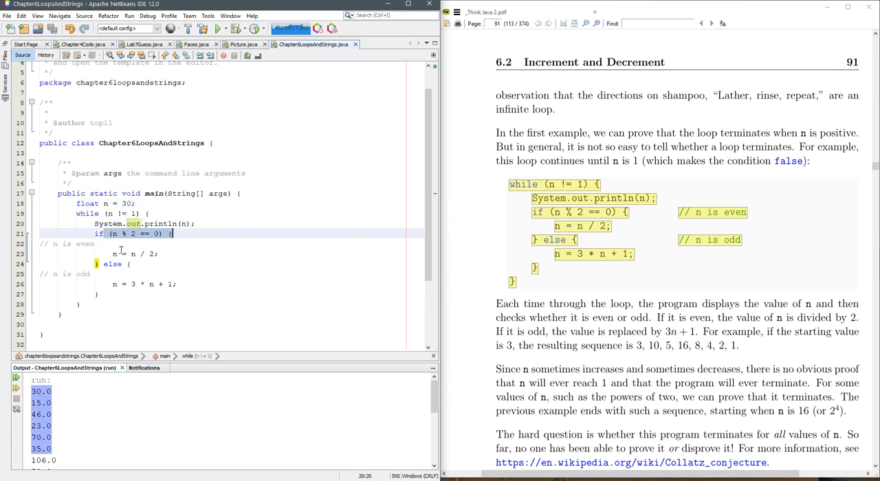
pyautogui.moveTo(113, 284); pyautogui.dragTo(177, 284)
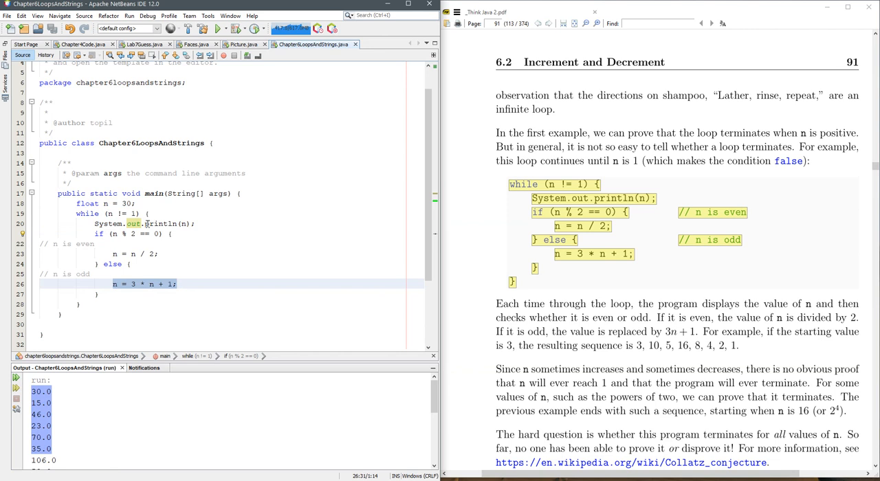
pyautogui.click(126, 203)
pyautogui.click(110, 214)
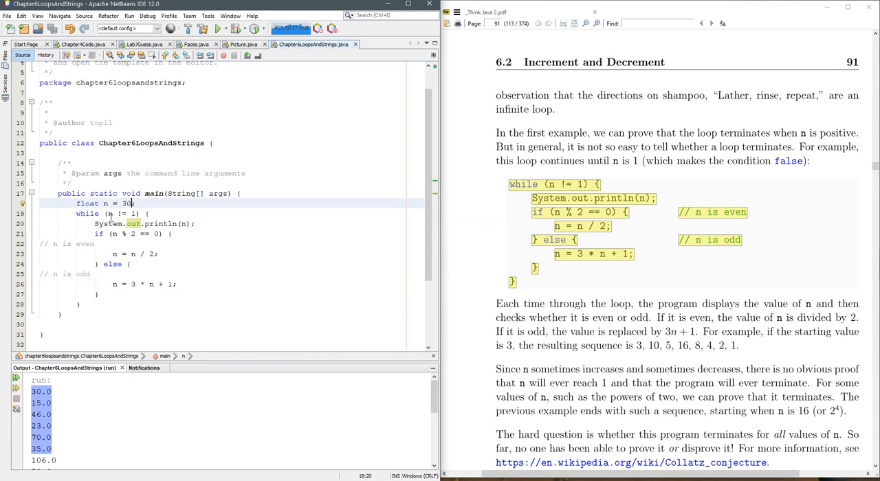
pyautogui.write('.1')
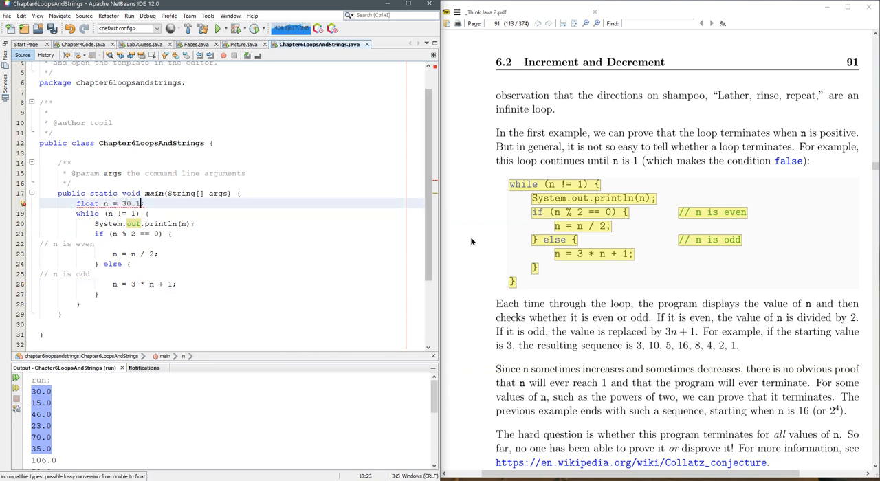
# Step: Run with n at 30.1, forcing Run Anyway past the compile error, then rerun as 30.1f and inspect the growing output
pyautogui.press('F6')
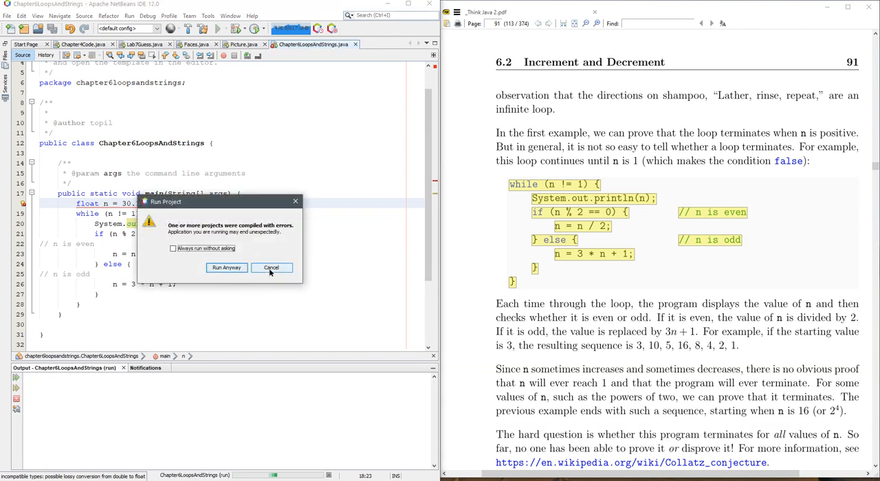
pyautogui.click(234, 268)
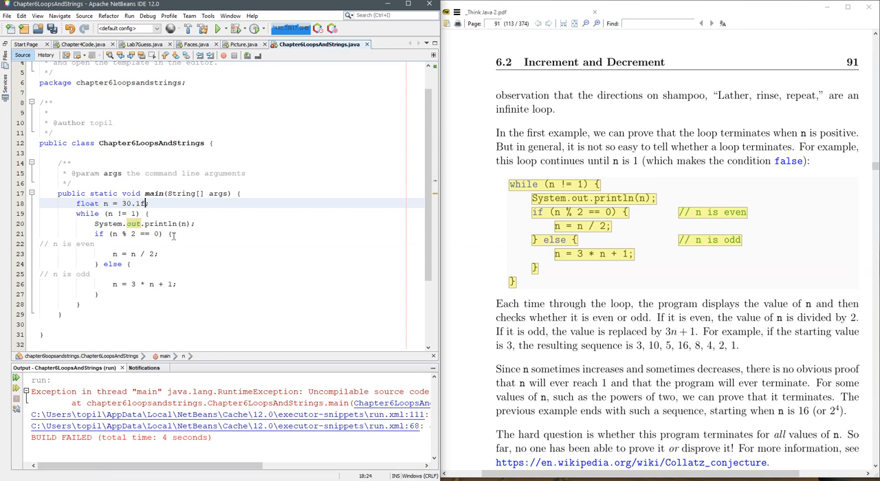
pyautogui.press('F6')
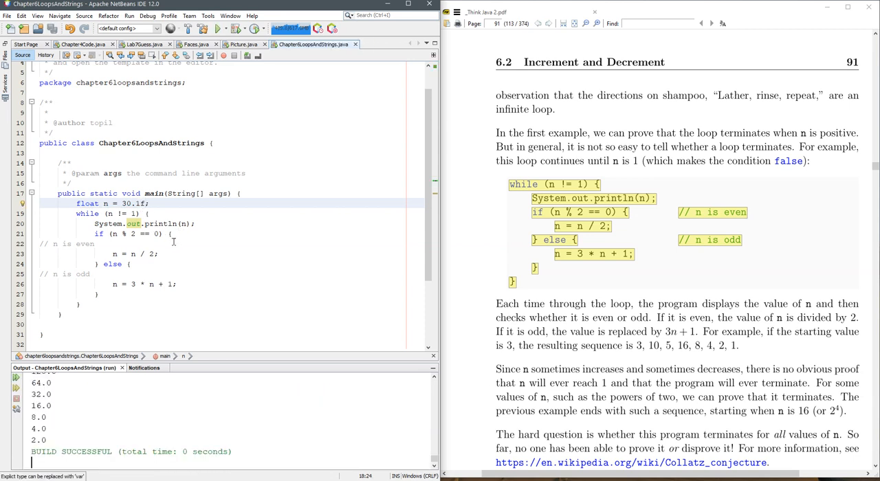
pyautogui.scroll(5, 182, 440)
pyautogui.scroll(5, 186, 431)
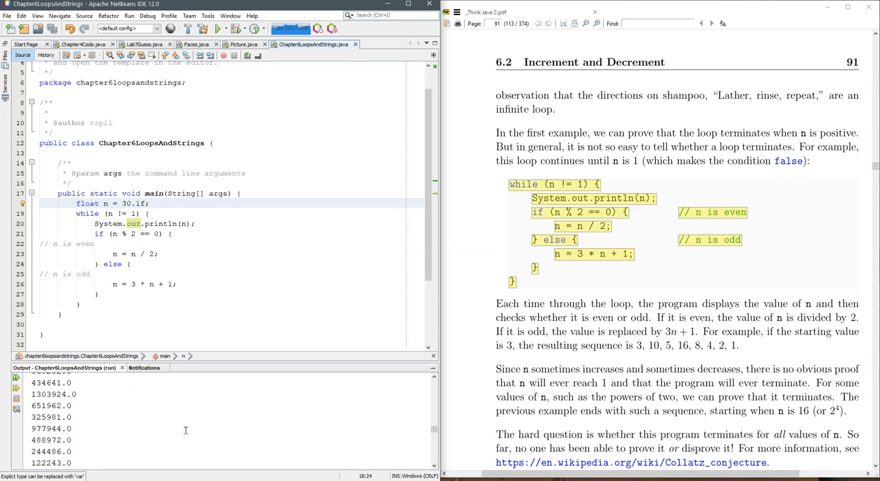
pyautogui.scroll(5, 186, 431)
pyautogui.scroll(5, 185, 431)
pyautogui.scroll(3, 184, 429)
pyautogui.scroll(3, 185, 429)
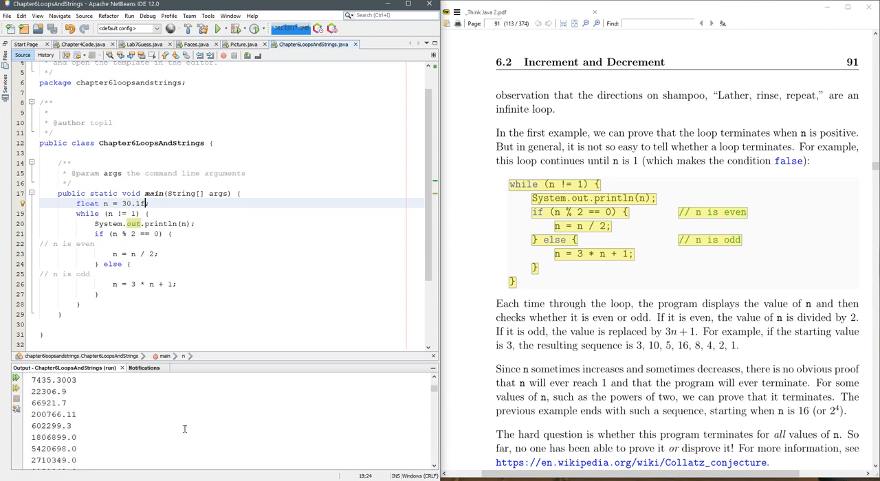
pyautogui.moveTo(41, 391); pyautogui.dragTo(72, 425)
pyautogui.click(104, 426)
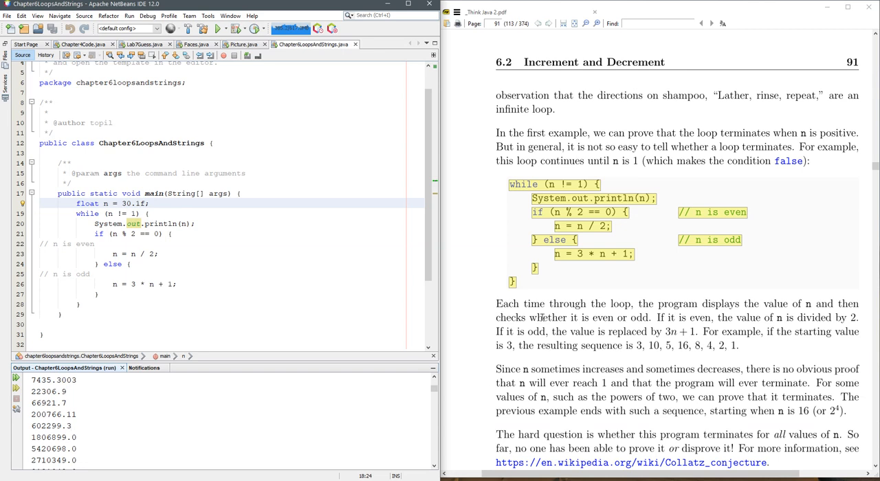
pyautogui.scroll(-2, 544, 316)
pyautogui.scroll(-2, 575, 261)
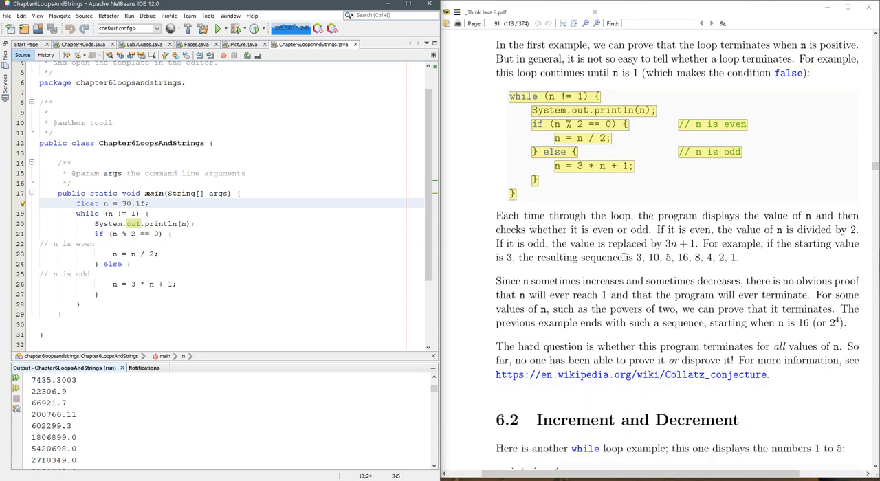
# Step: Change the start value on line 18 to 3f and rerun, printing 10, 5, 16, 8, 4, 2
pyautogui.moveTo(636, 260); pyautogui.dragTo(742, 259)
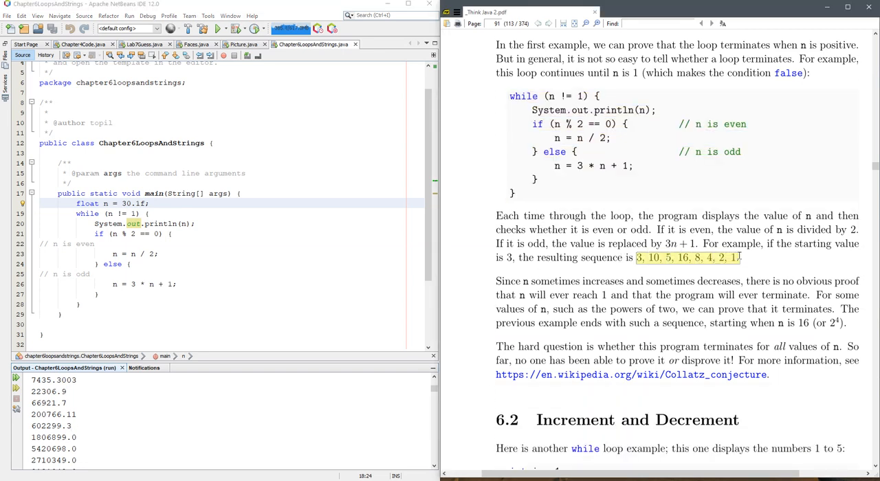
pyautogui.click(150, 204)
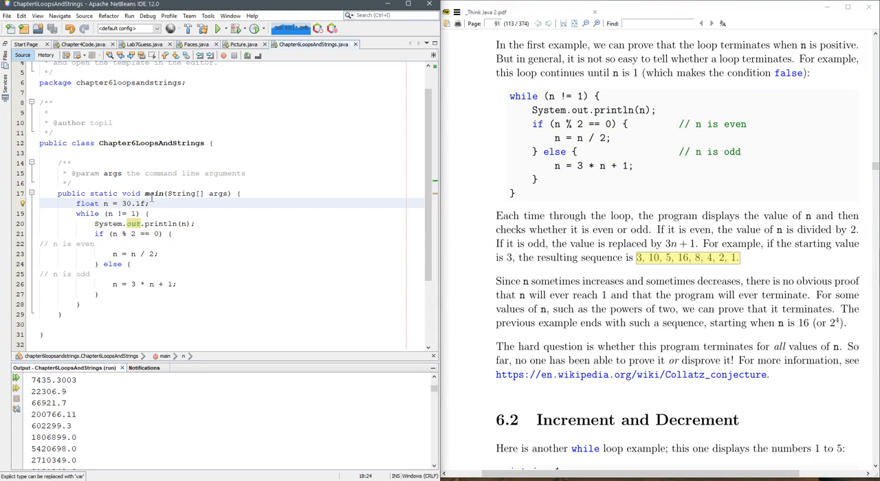
pyautogui.press('BackSpace')
pyautogui.press('BackSpace')
pyautogui.press('BackSpace')
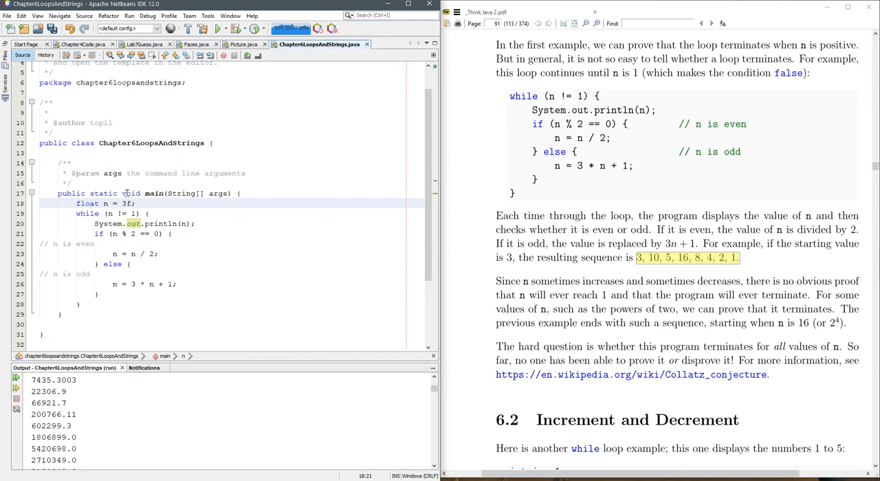
pyautogui.press('F6')
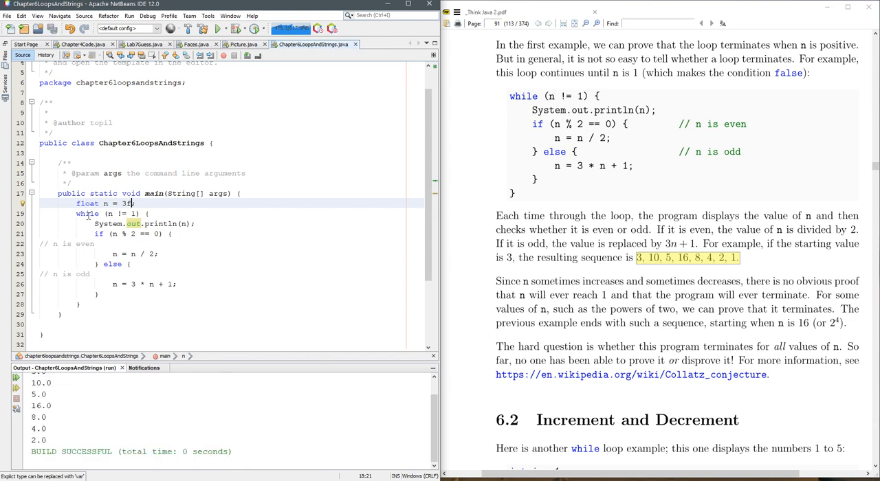
pyautogui.doubleClick(85, 203)
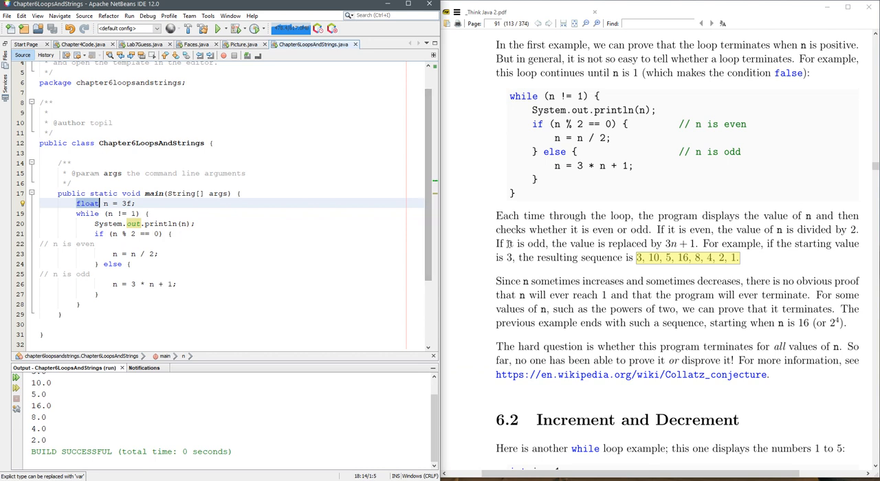